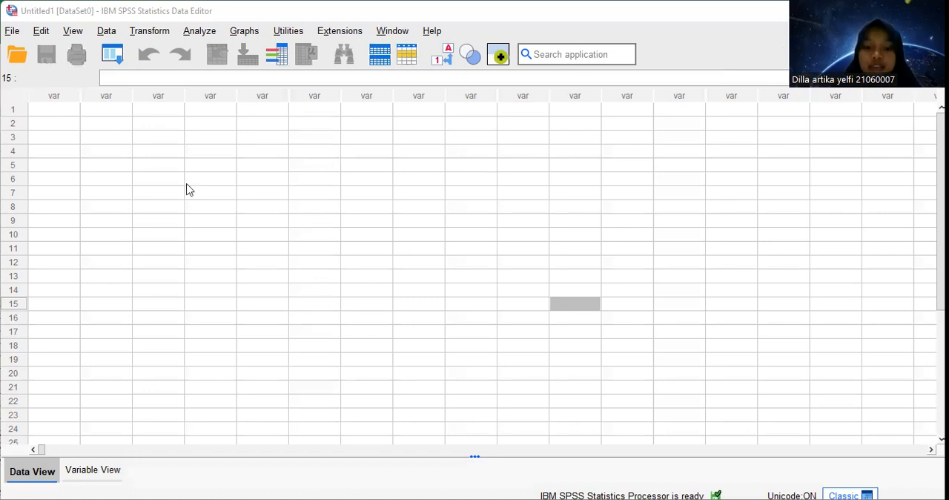
Switch to the variable definitions and define the first two variables, named Y and X1
key(ctrl+Home)
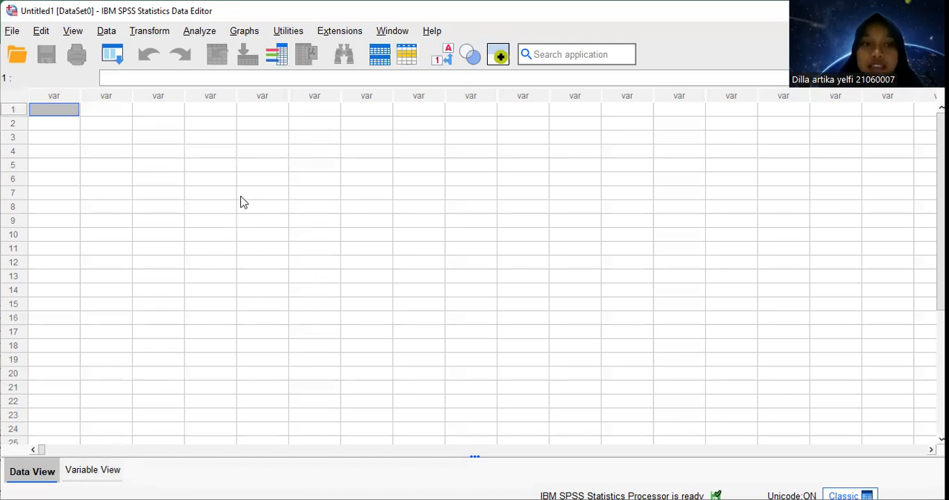
click(92, 470)
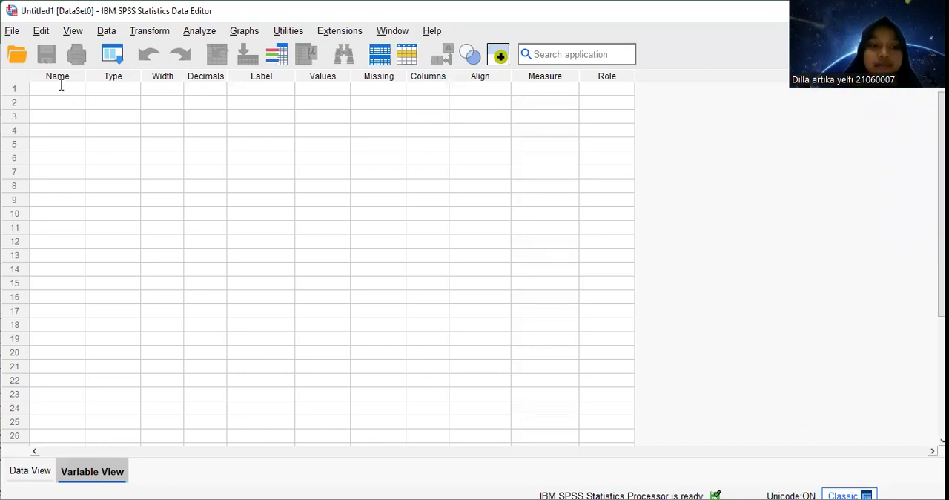
click(61, 86)
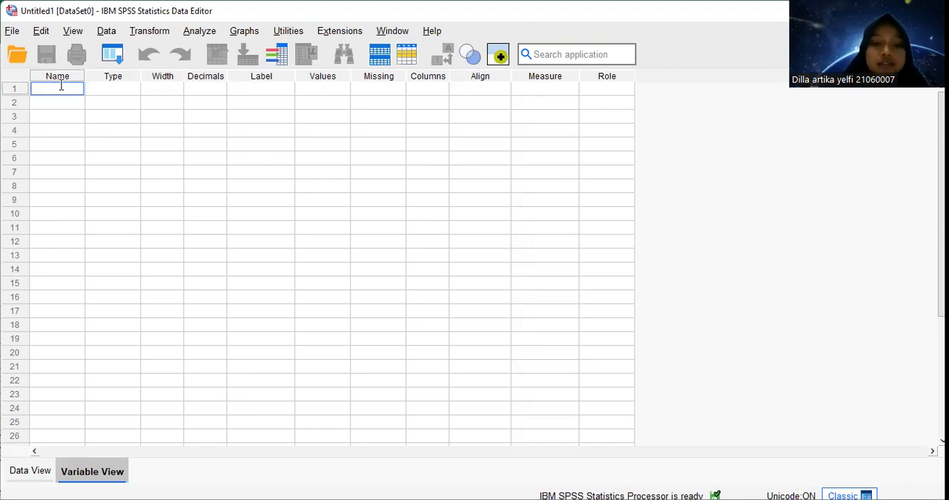
text(Y)
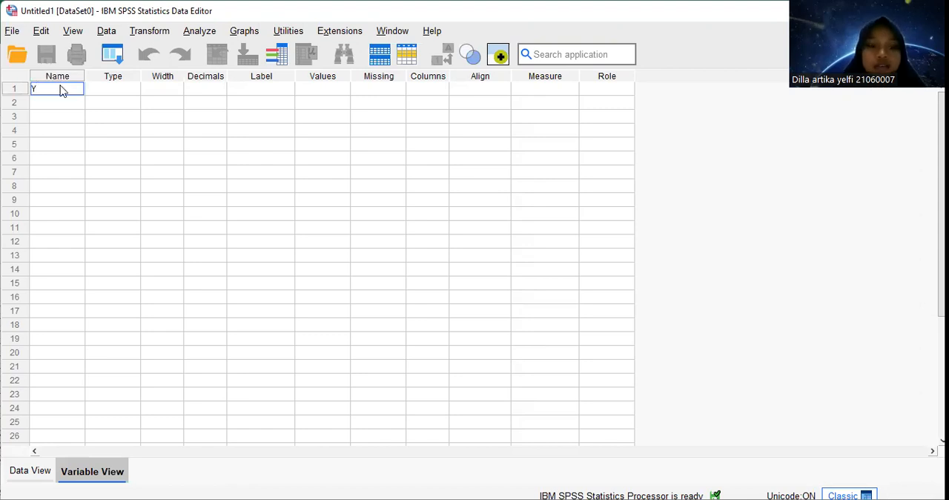
key(Return)
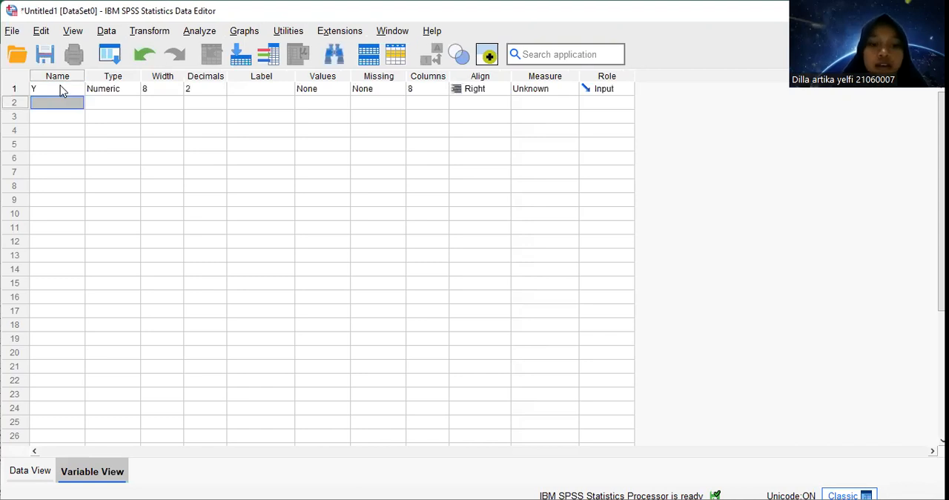
key(Return)
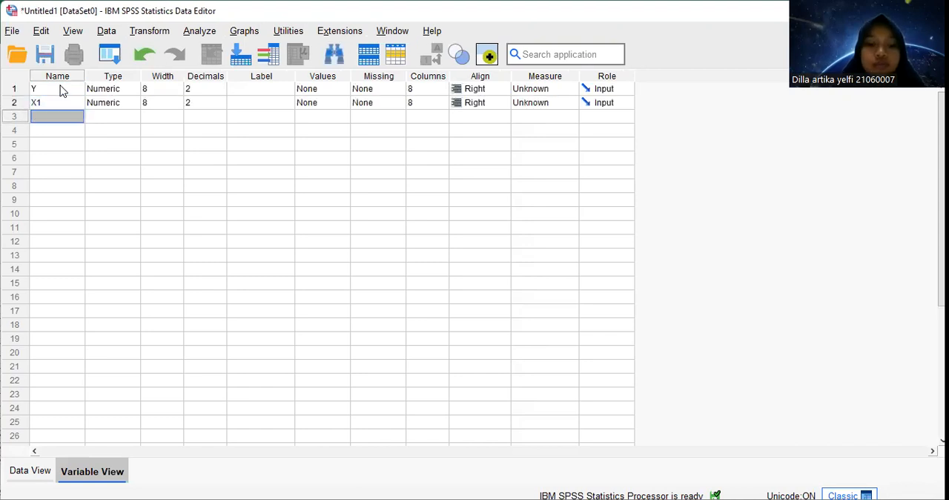
Define three more variables named X2, X3 and X4 below X1
text(X2)
key(Return)
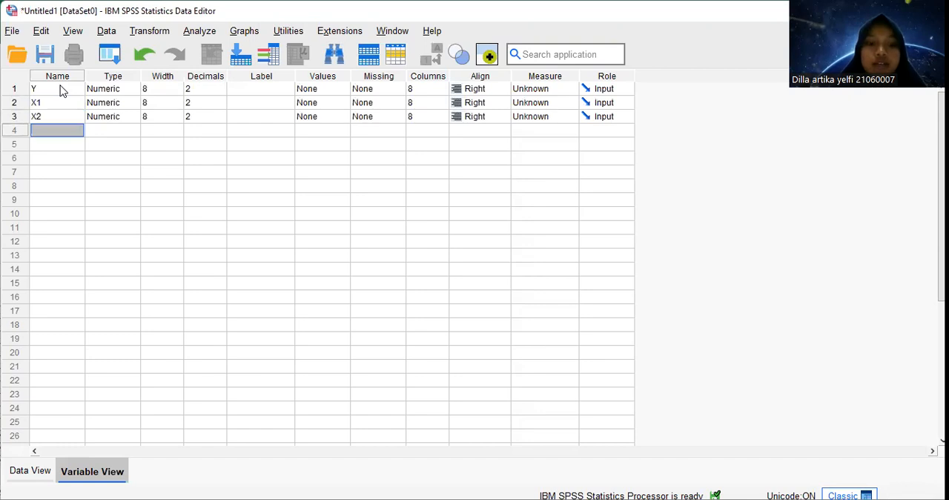
text(X3)
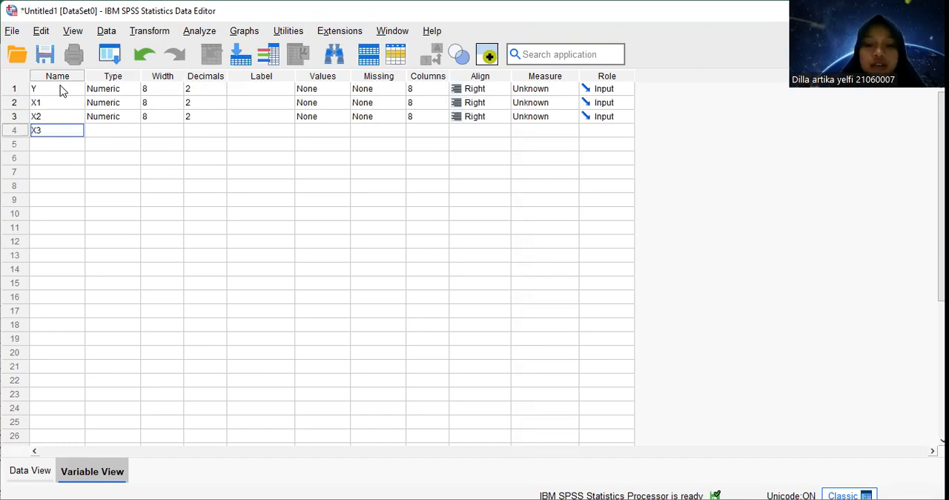
key(Return)
text(X4)
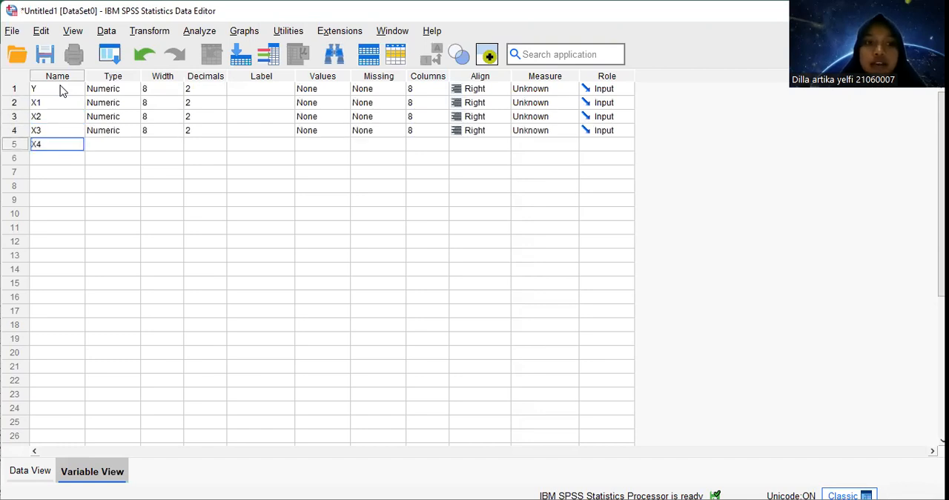
key(Return)
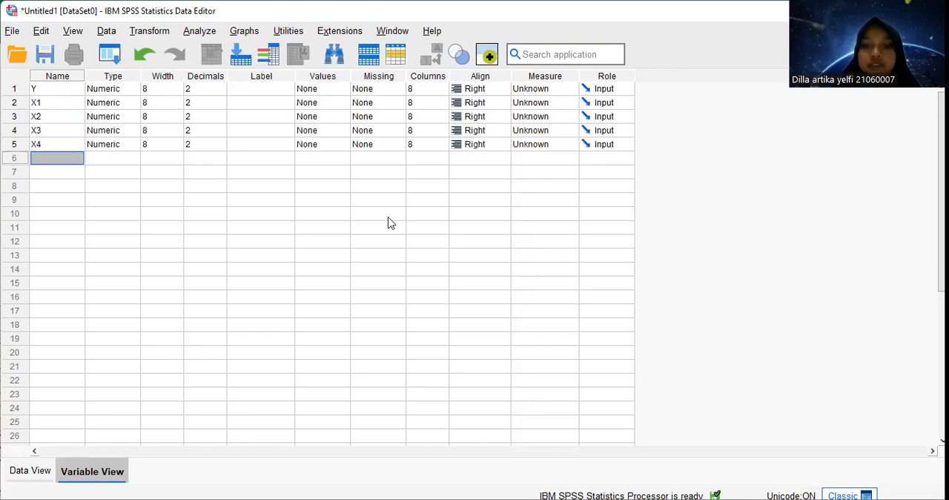
click(584, 479)
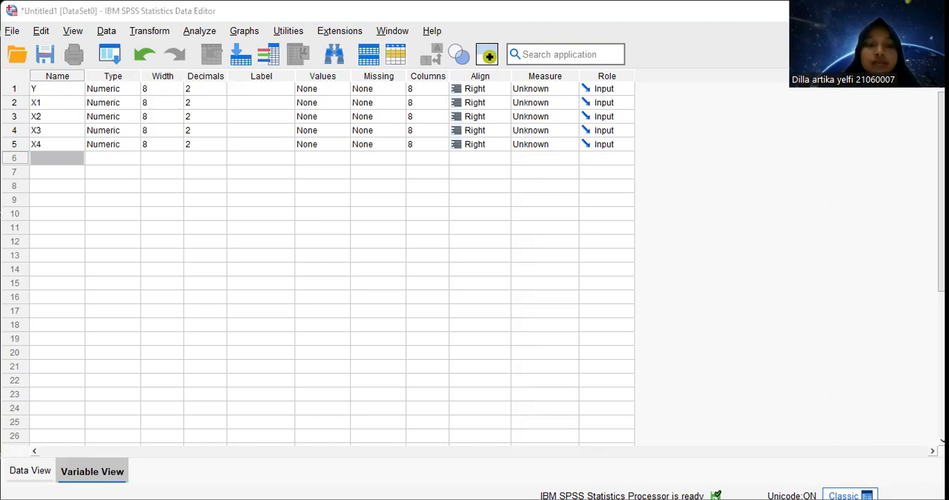
click(250, 177)
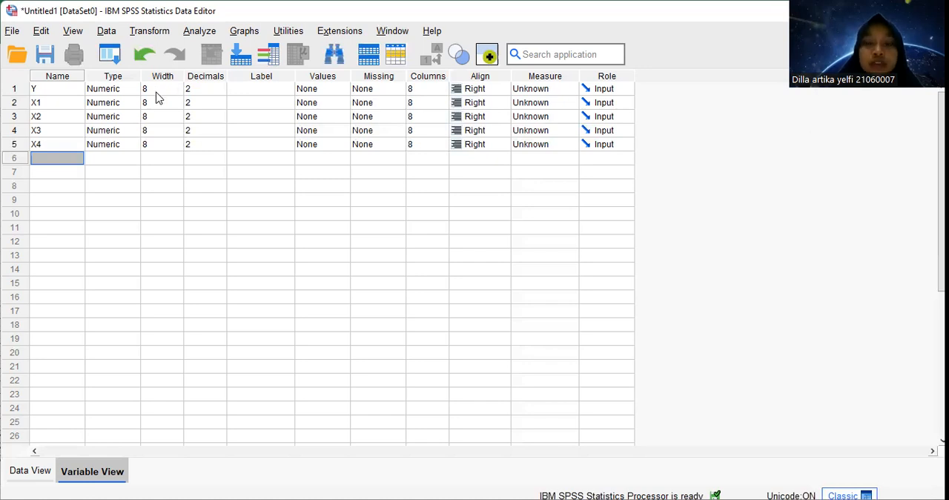
Set the number of decimals to 0 for the variables Y and X1
click(211, 88)
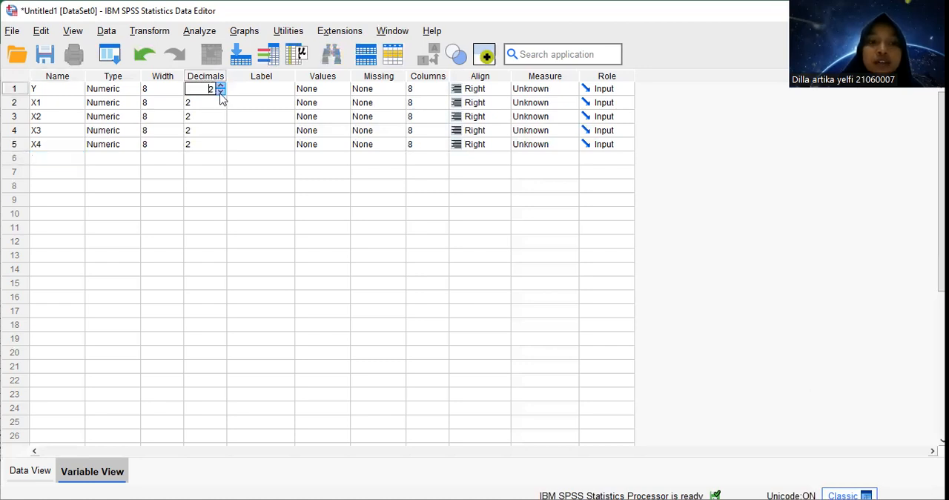
key(BackSpace)
text(0)
click(219, 109)
double_click(219, 107)
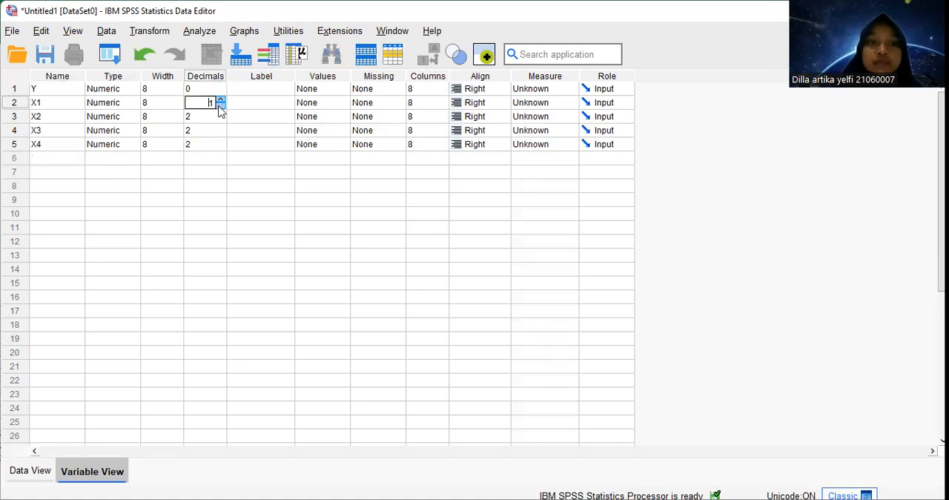
Set the number of decimals to 0 for the variables X2, X3 and X4
click(220, 117)
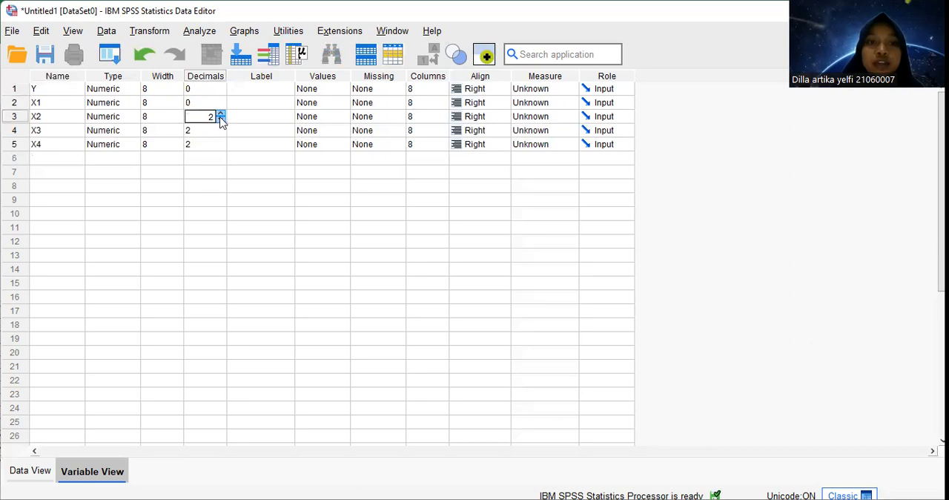
click(220, 119)
click(220, 120)
click(220, 132)
click(220, 134)
click(220, 134)
click(220, 146)
click(220, 147)
click(220, 147)
Label the variable Y as "EKSPOR KAYU MANIS DI INDONESIA"
click(260, 88)
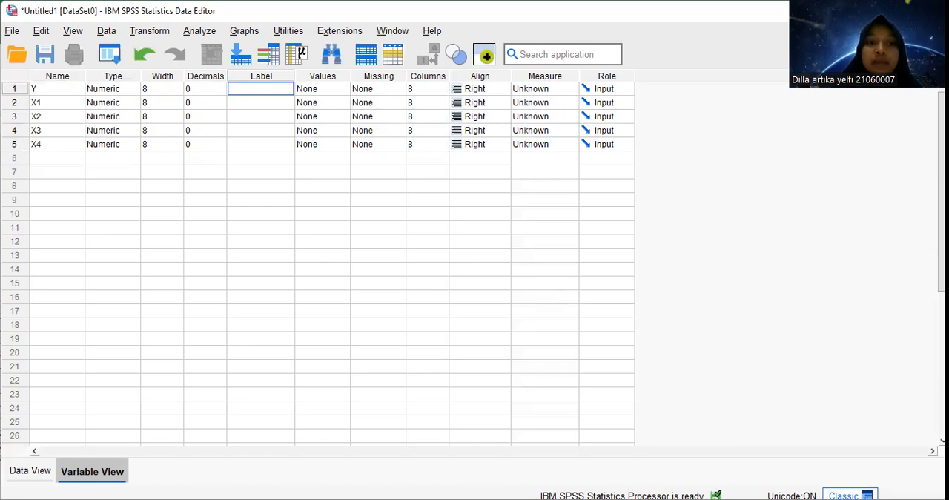
key(alt+Tab)
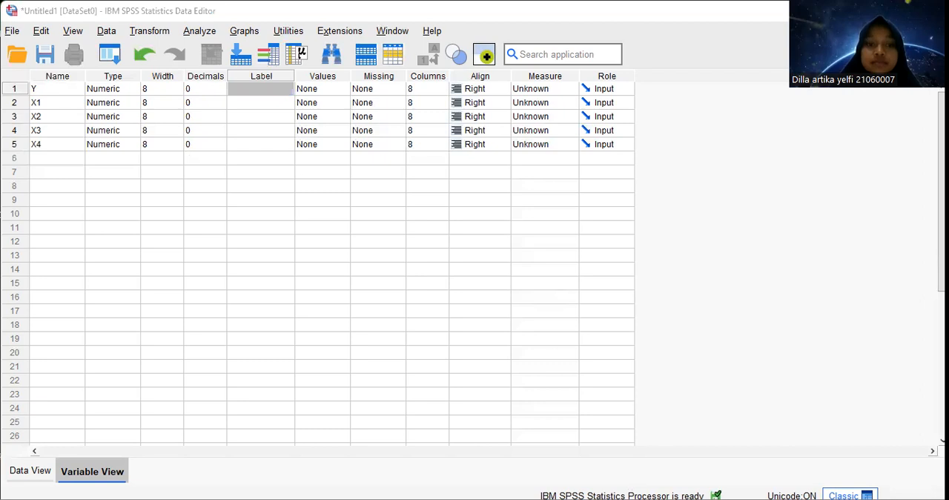
key(alt+Tab)
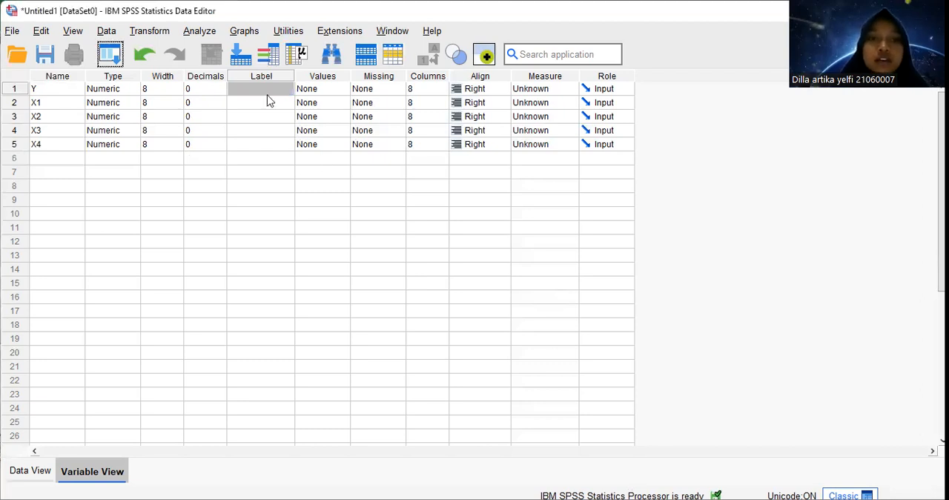
click(260, 88)
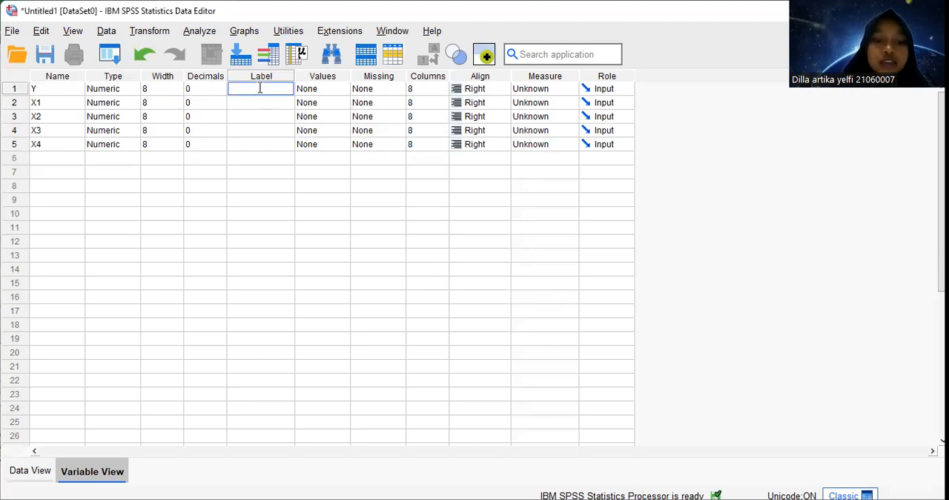
text(EKS)
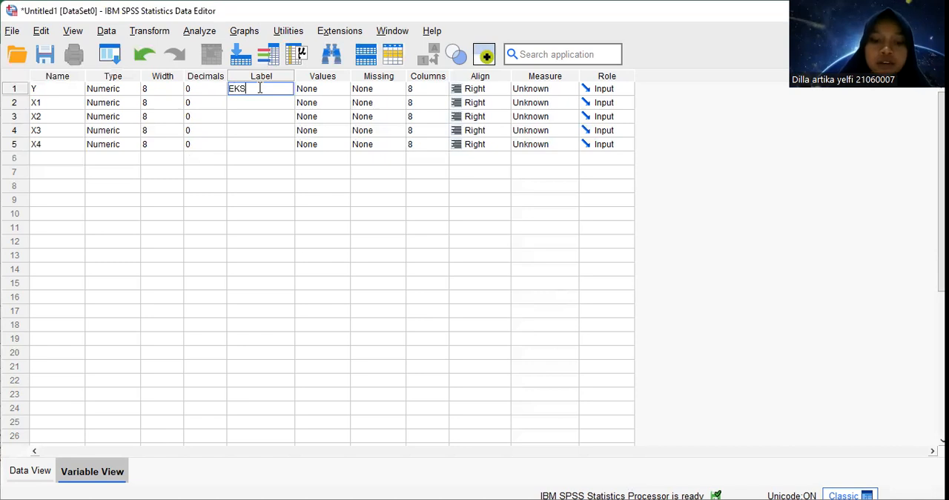
text(POR KAY)
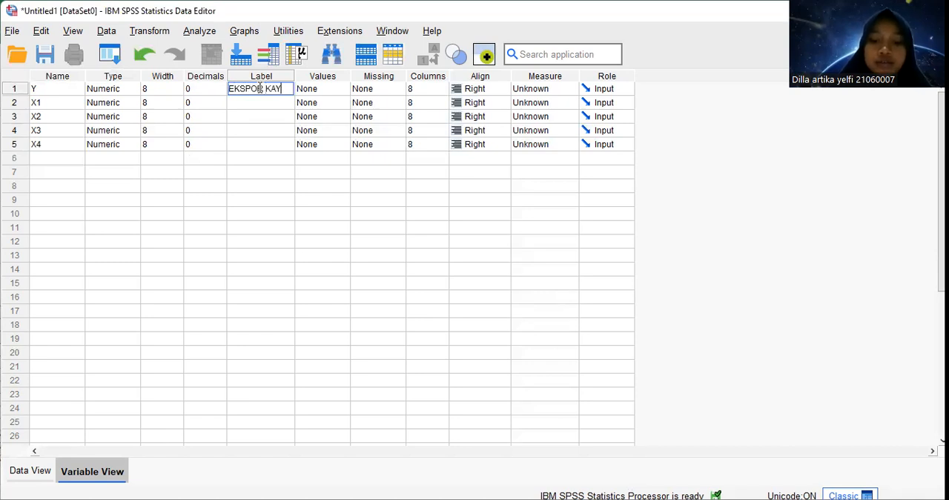
text(U MANIS D)
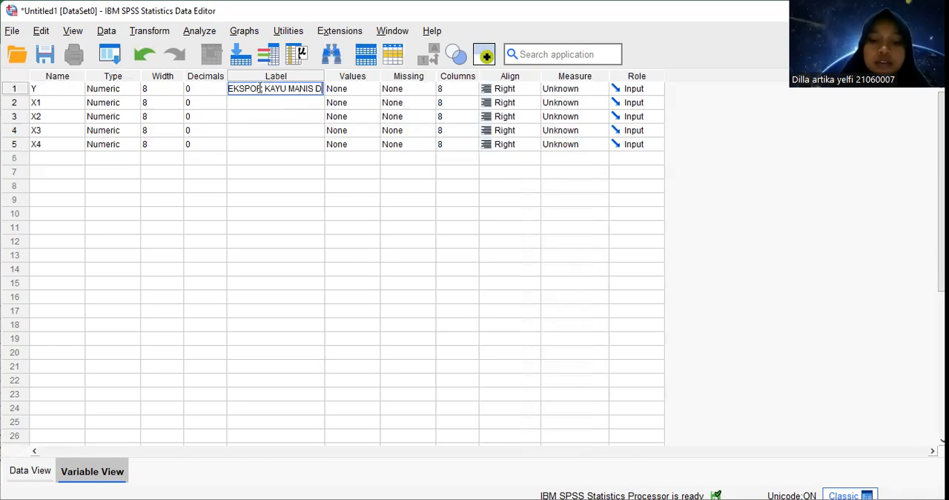
text(I INDO)
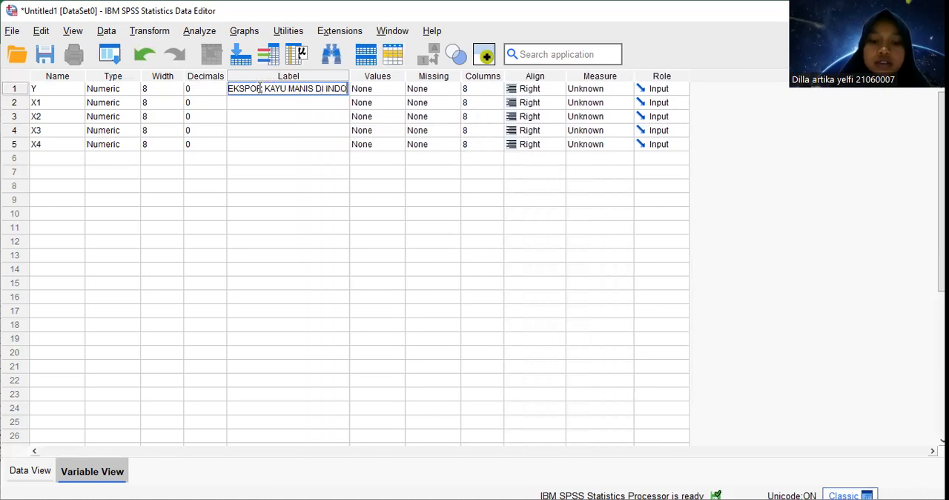
text(NESIA)
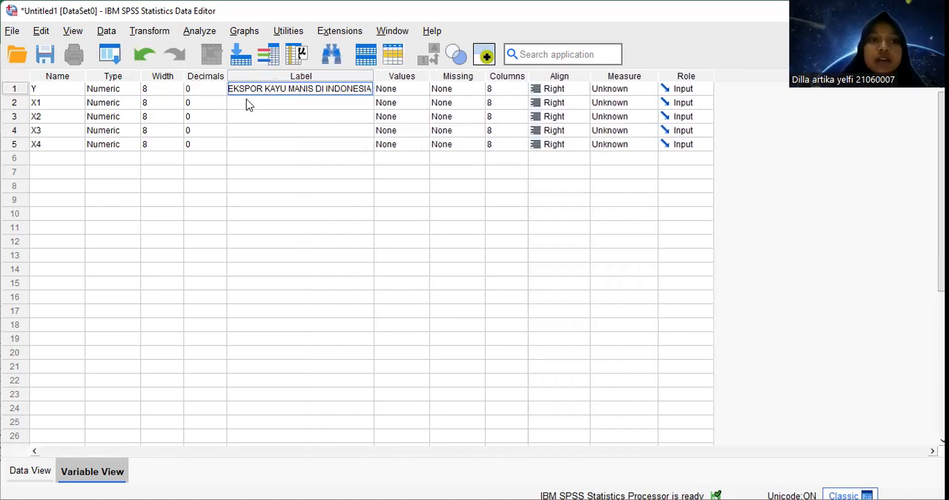
Label the variable X1 as "PDRB"
click(248, 101)
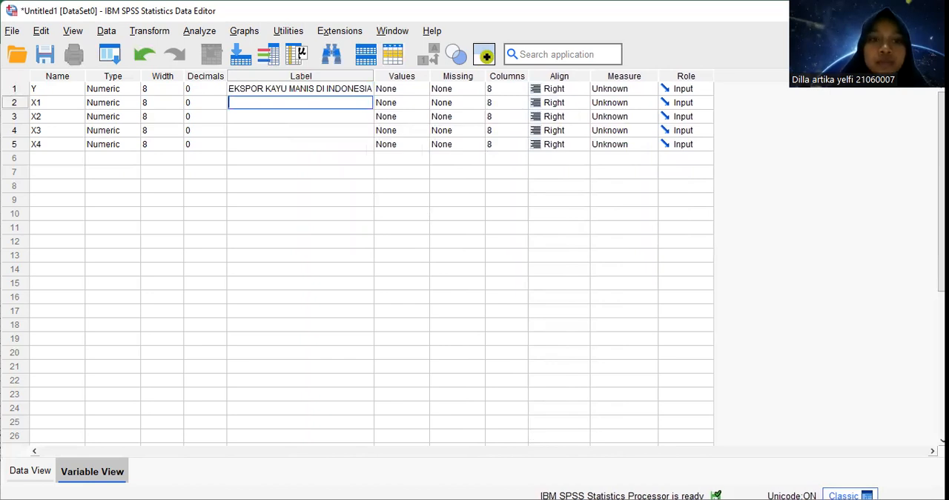
key(alt+Tab)
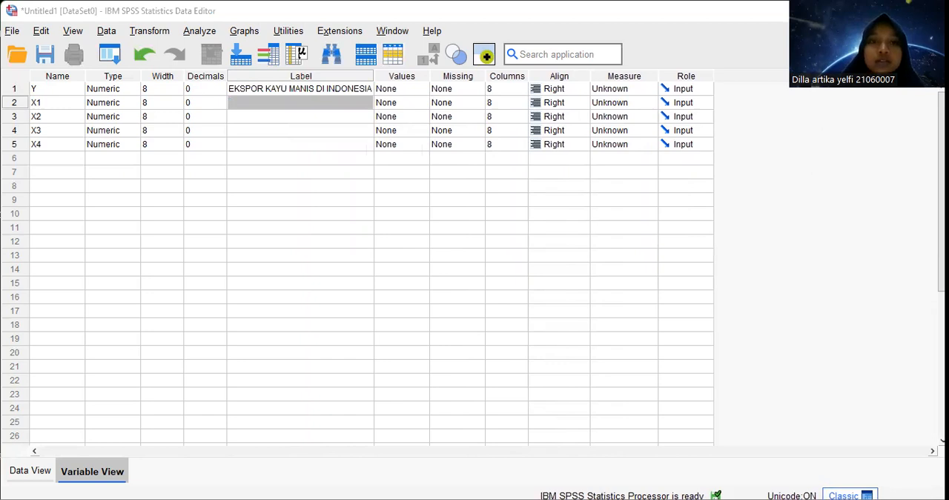
click(333, 98)
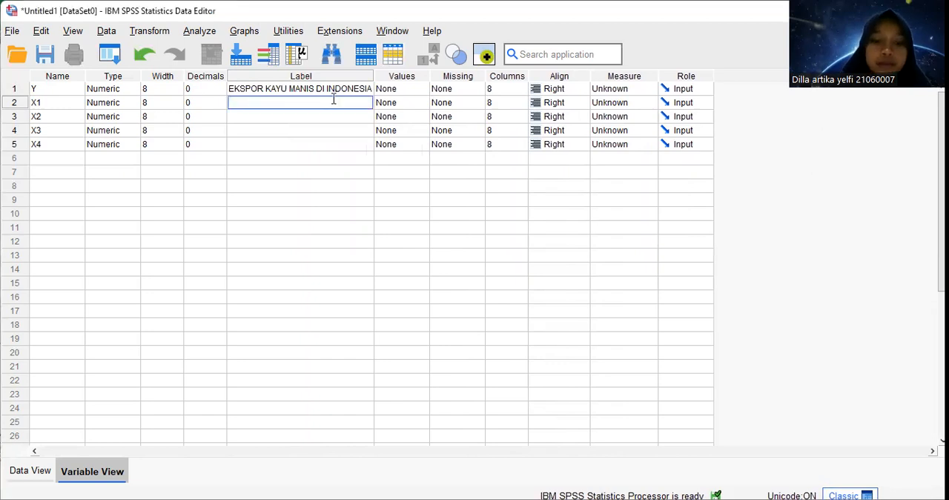
text(PDRB)
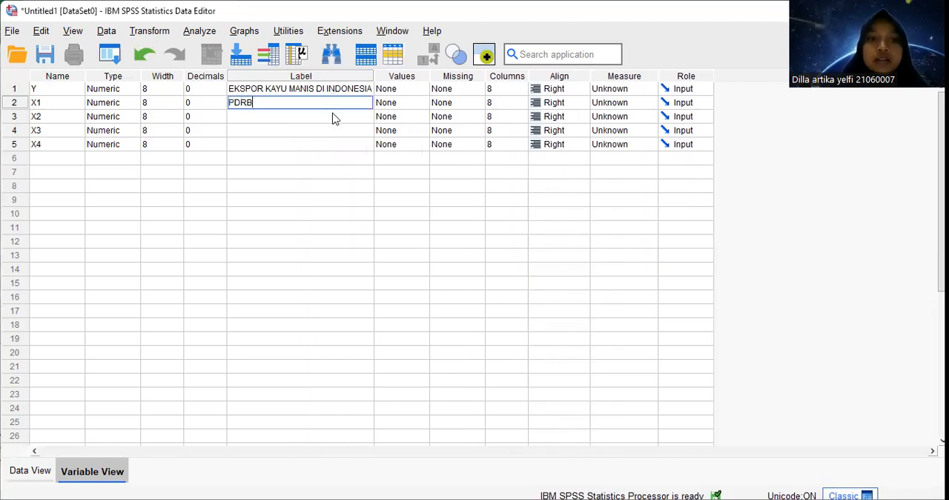
Label the variable X2 as "NILAI TUKAR"
click(334, 116)
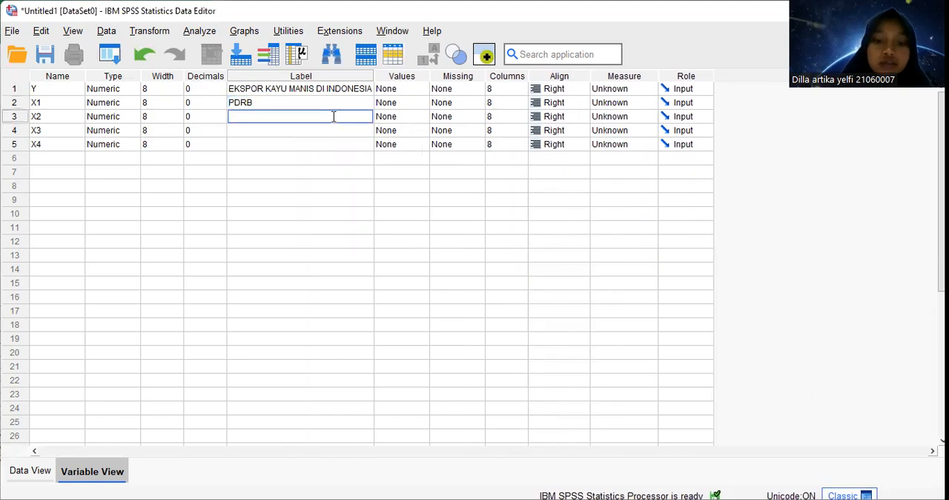
text(NILAI TUKAR)
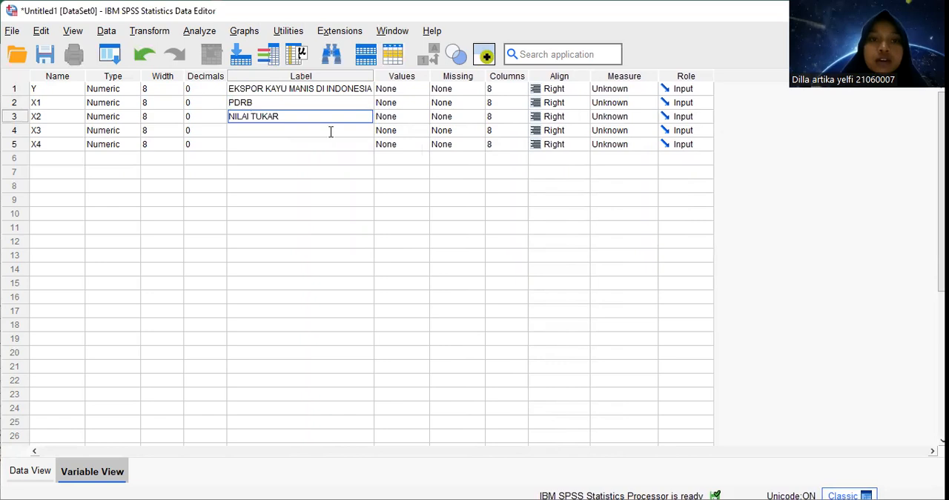
key(Return)
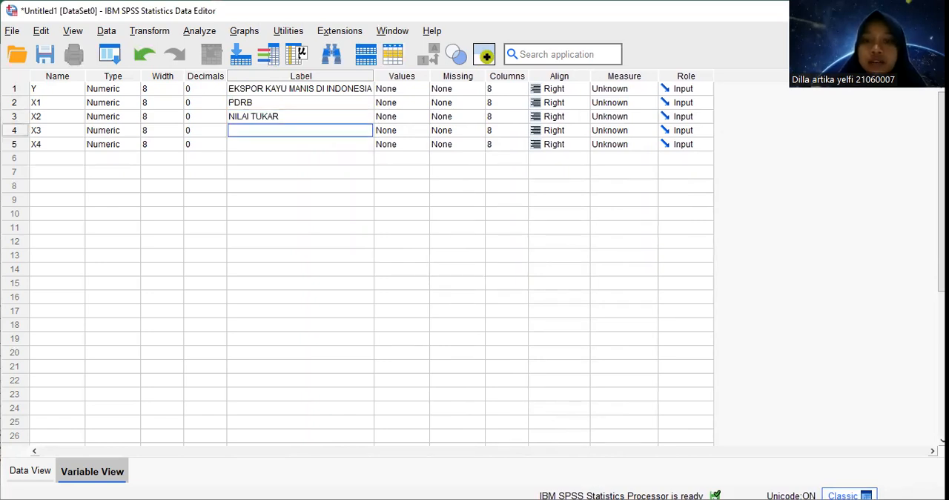
Label the variable X3 as "EKSPOR"
key(alt+Tab)
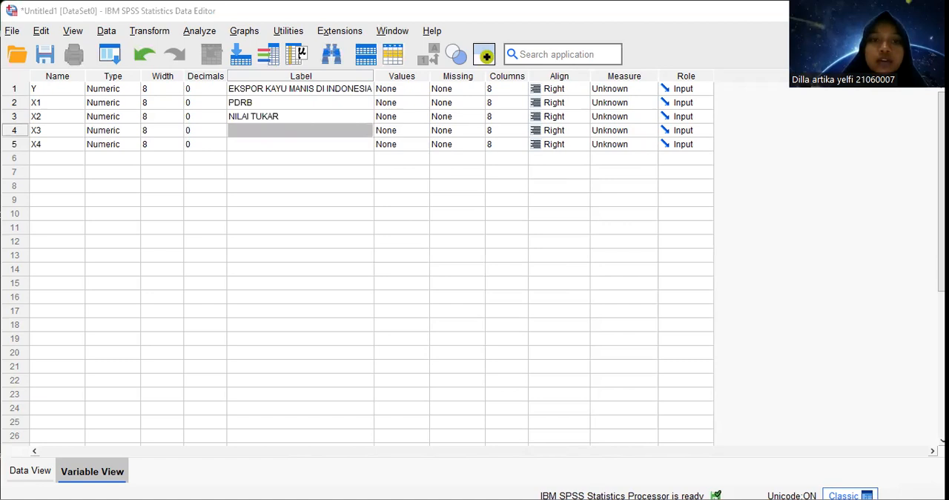
click(318, 129)
text(EKS)
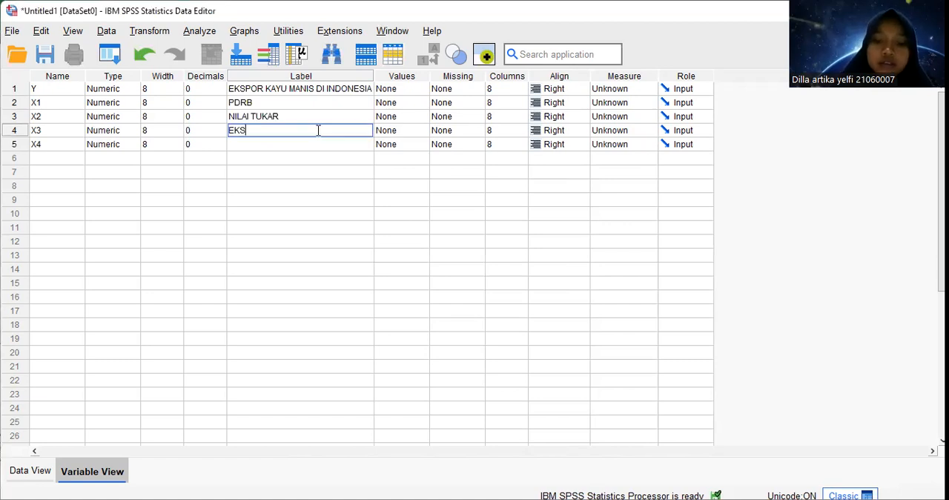
text(POR)
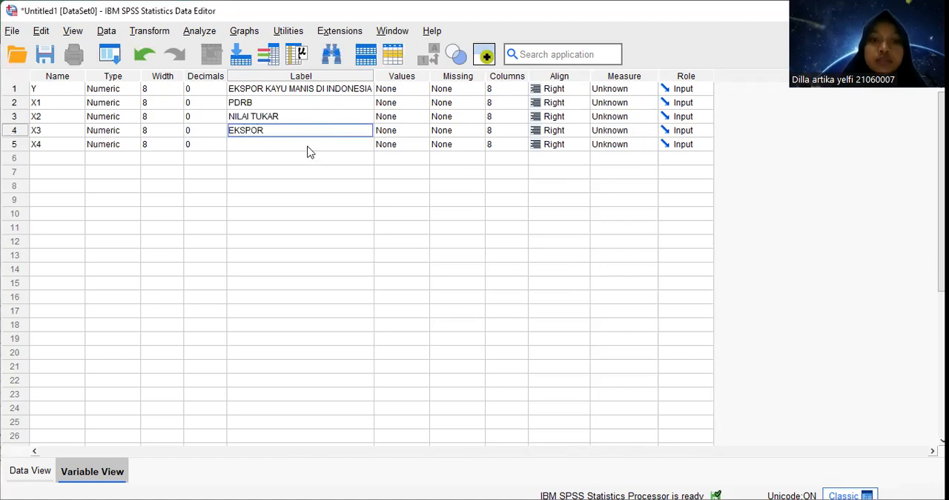
Label the variable X4 as "PRODUKSI"
click(308, 145)
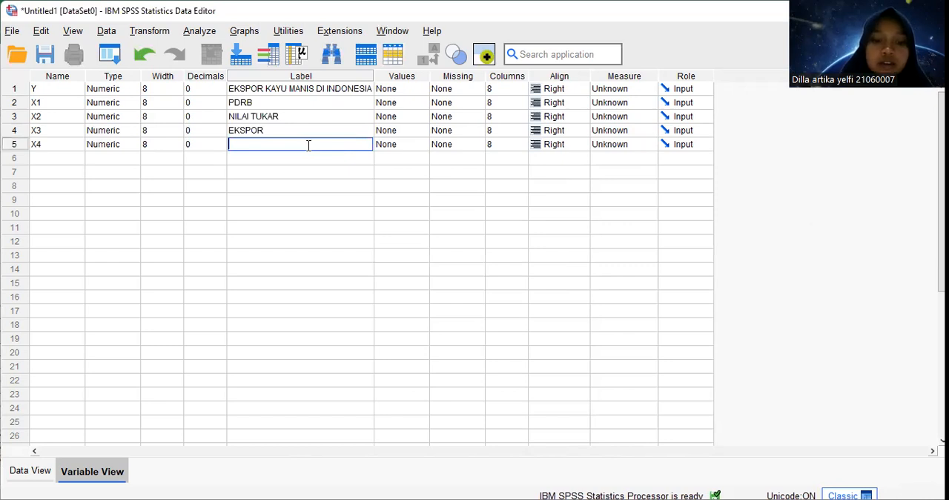
text(PROD)
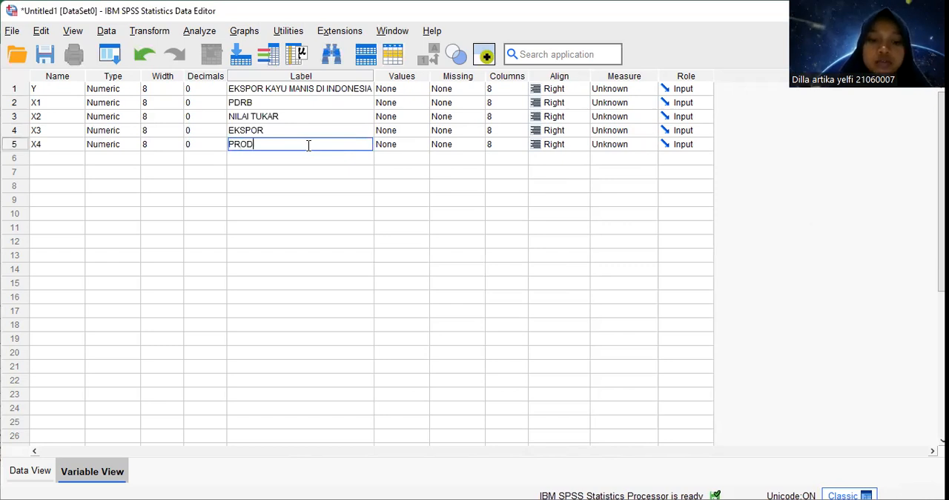
text(UKSI)
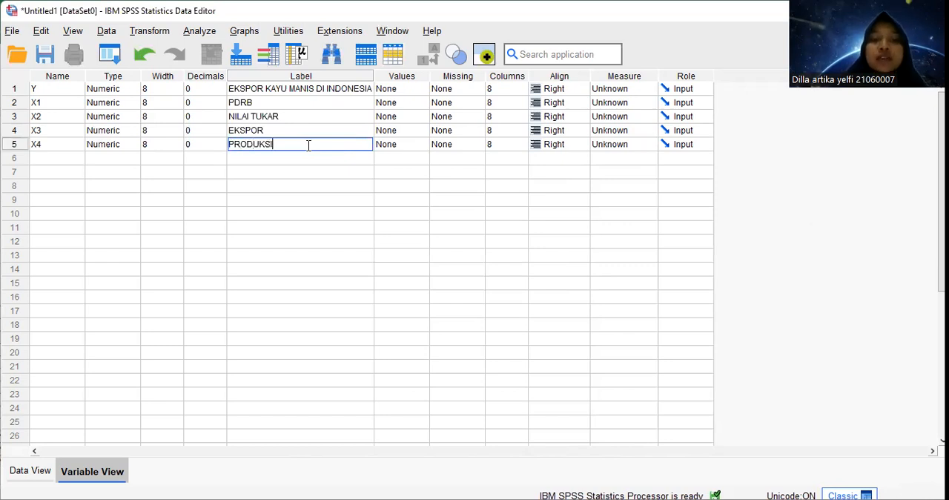
click(329, 100)
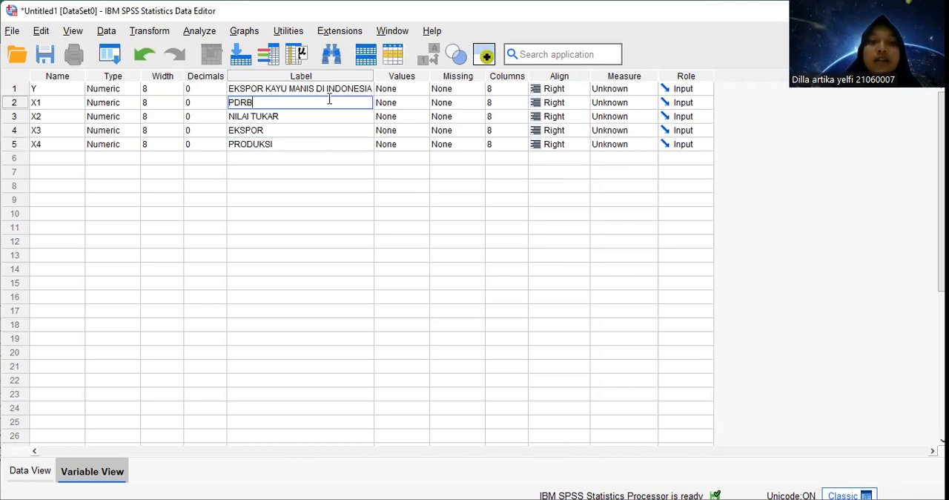
click(363, 200)
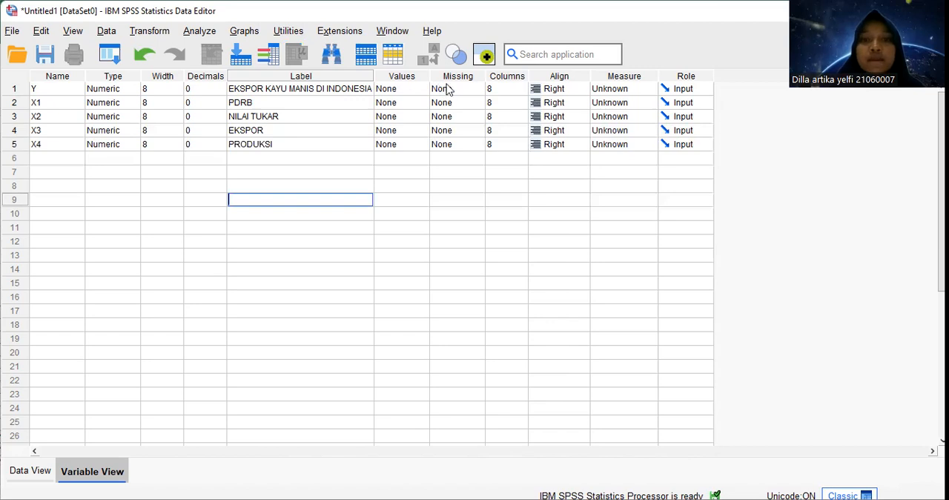
Set the measurement level of the variables Y, X1, X2, X3 and X4 to Scale
click(604, 90)
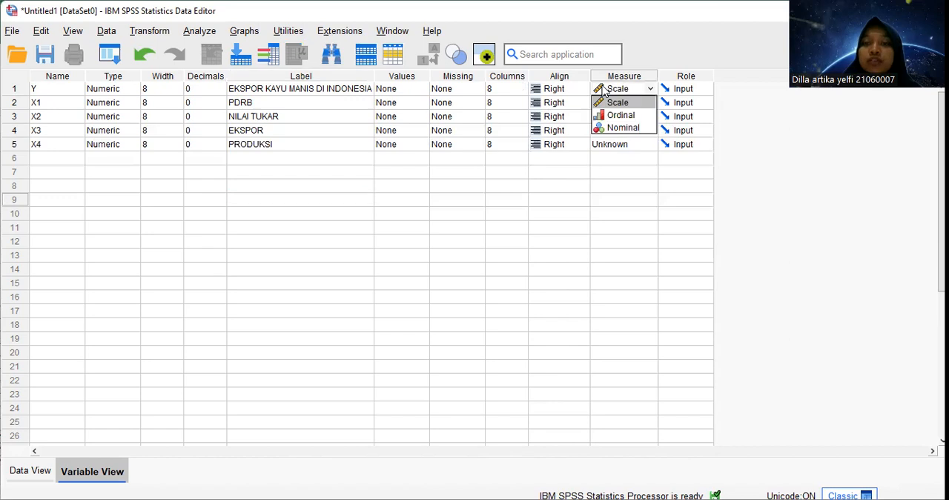
click(612, 104)
click(613, 107)
click(612, 117)
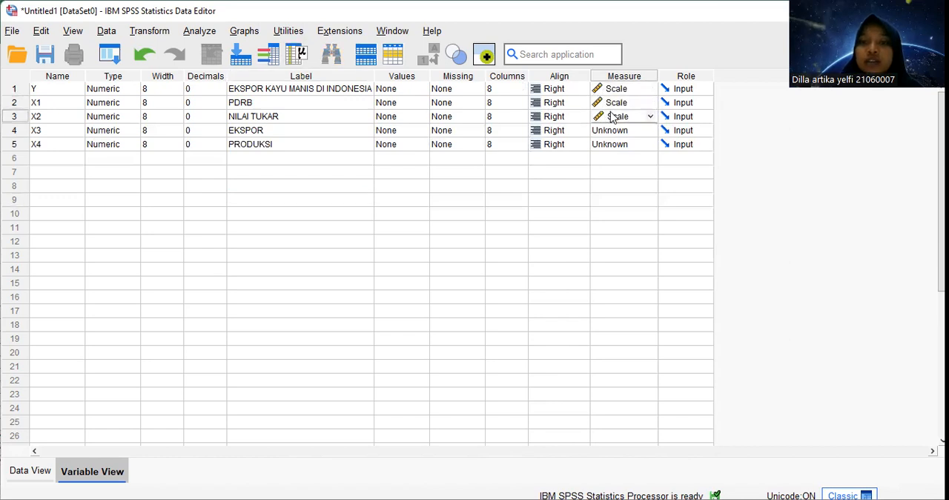
click(613, 132)
click(613, 144)
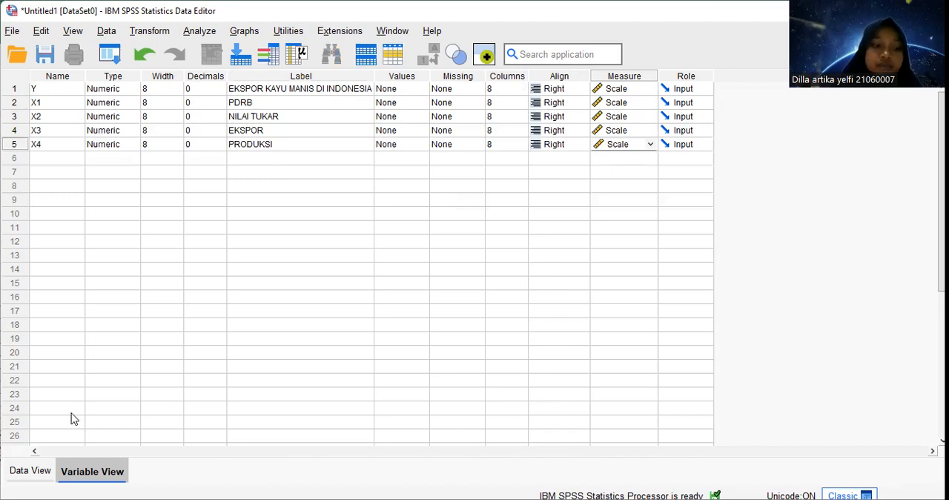
Paste the copied dataset into the data grid for Y and X1 to X4, starting at the first case of Y
click(32, 471)
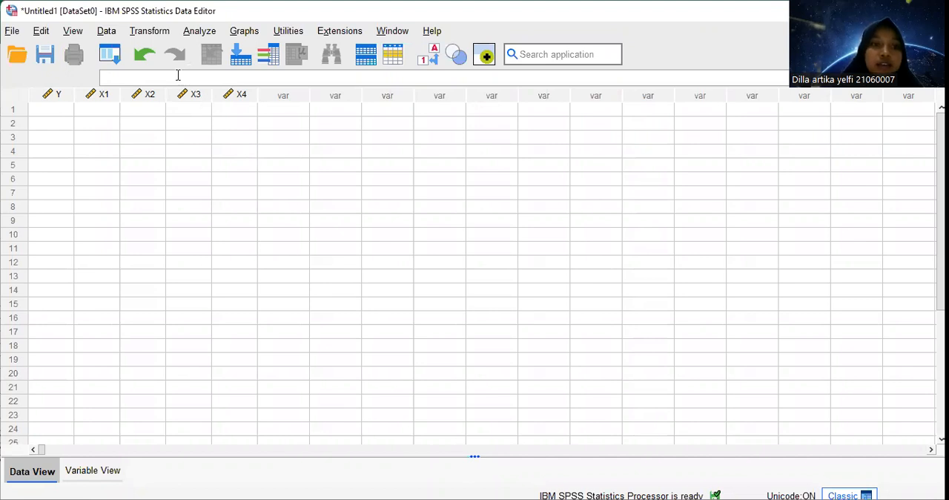
click(43, 112)
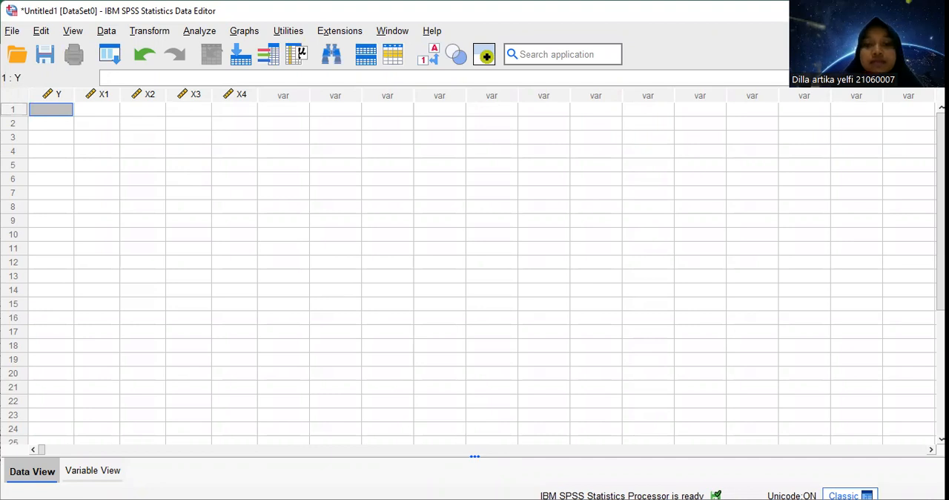
key(alt+Tab)
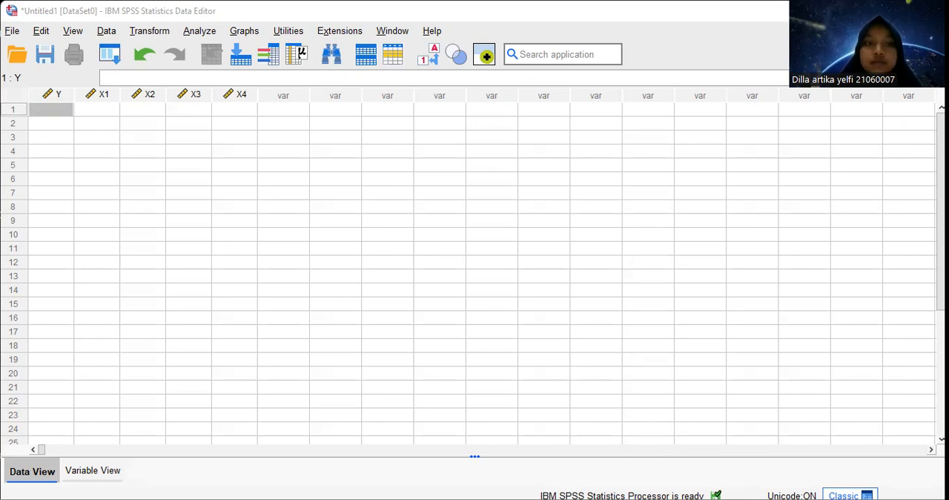
click(63, 111)
key(ctrl+v)
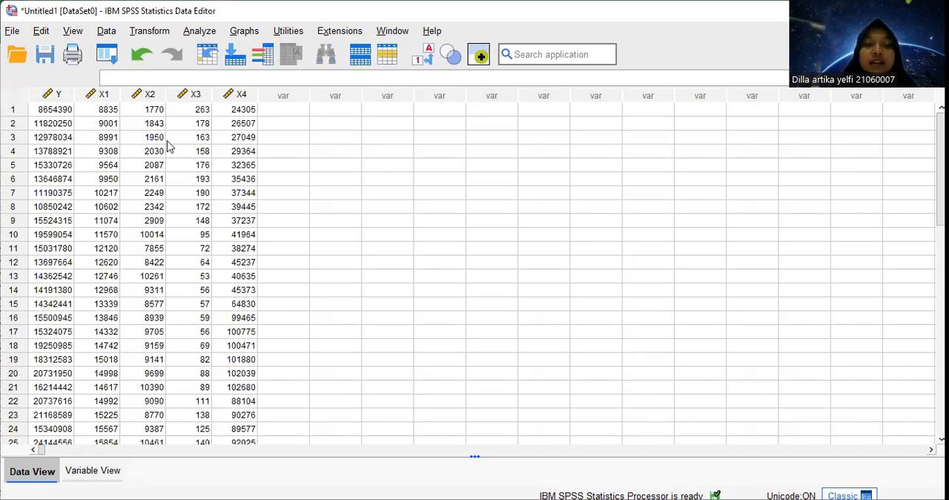
scroll(205, 250, down, 7)
scroll(207, 251, up, 7)
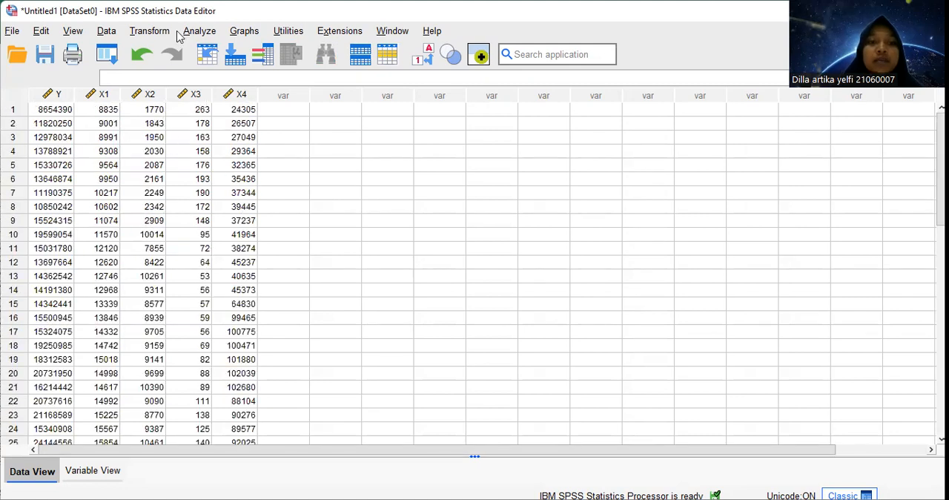
Start a linear regression with EKSPOR KAYU MANIS DI INDONESIA (Y) as the dependent variable
click(200, 31)
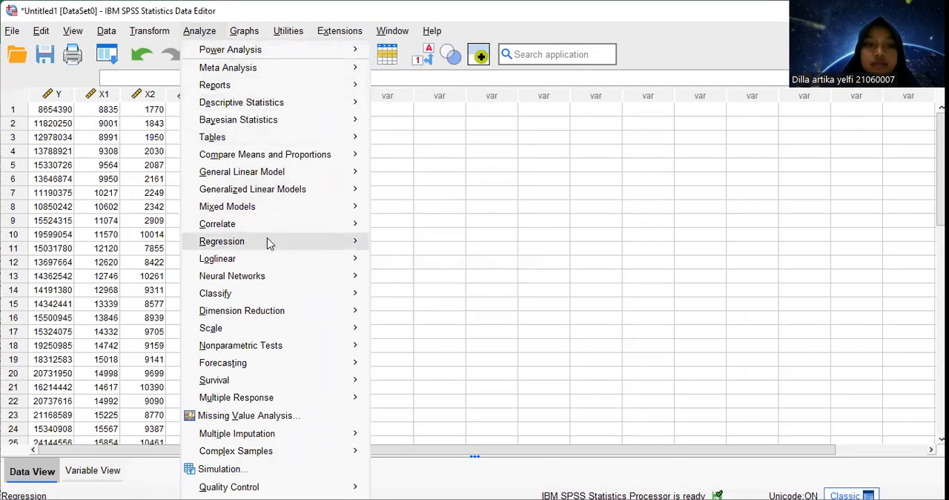
mouse_move(268, 240)
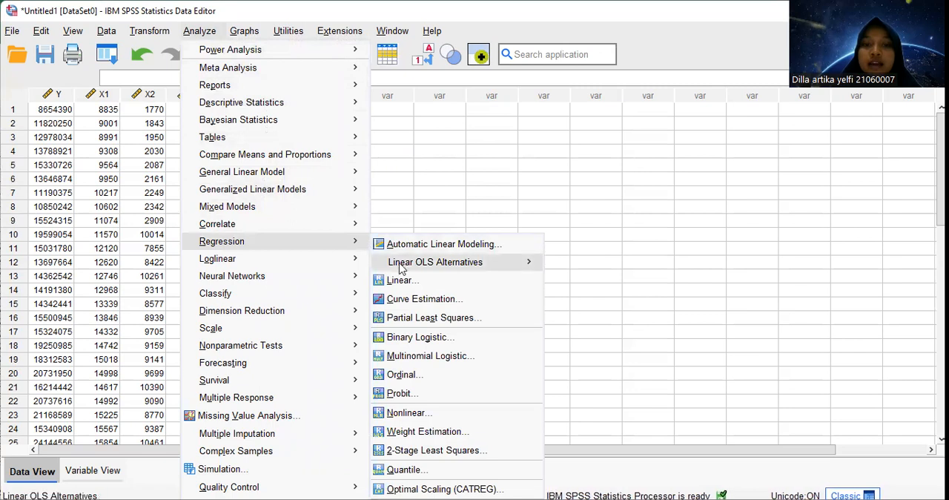
click(404, 280)
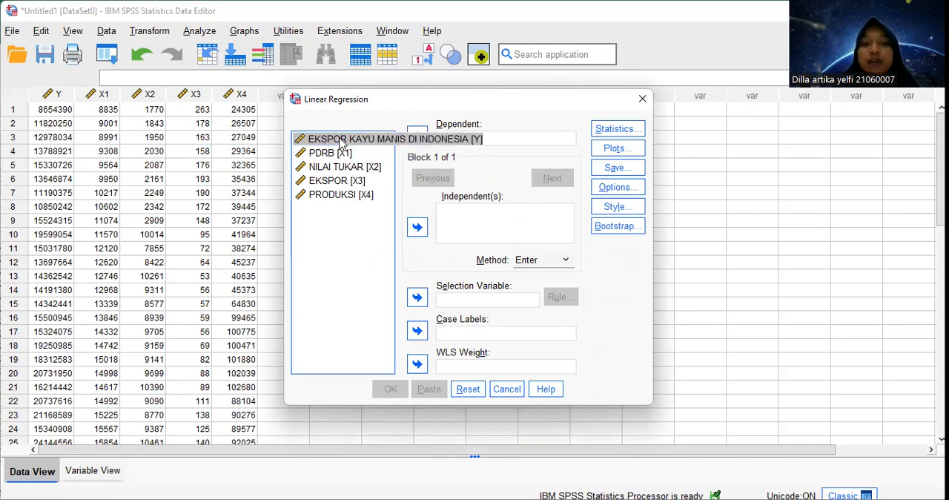
click(417, 136)
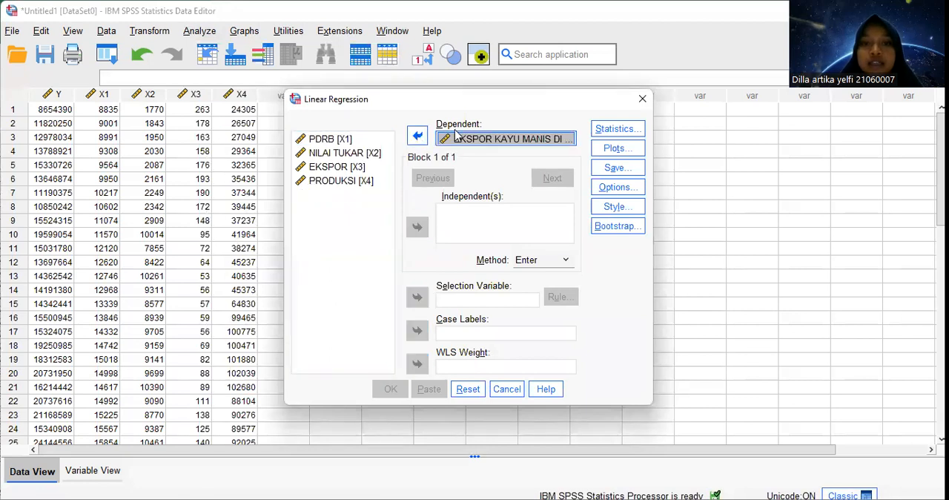
Add PDRB [X1], NILAI TUKAR [X2], EKSPOR [X3] and PRODUKSI [X4] as the regression's independent variables
click(332, 140)
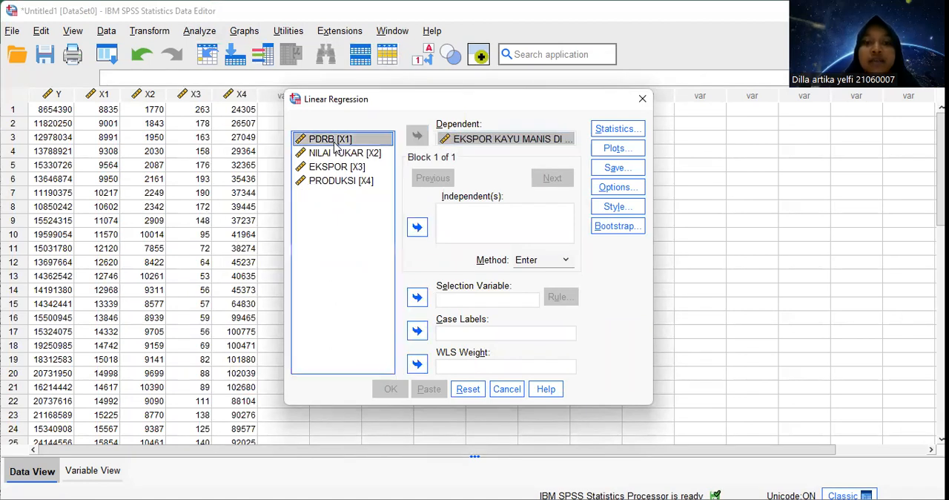
click(416, 227)
click(356, 154)
click(416, 226)
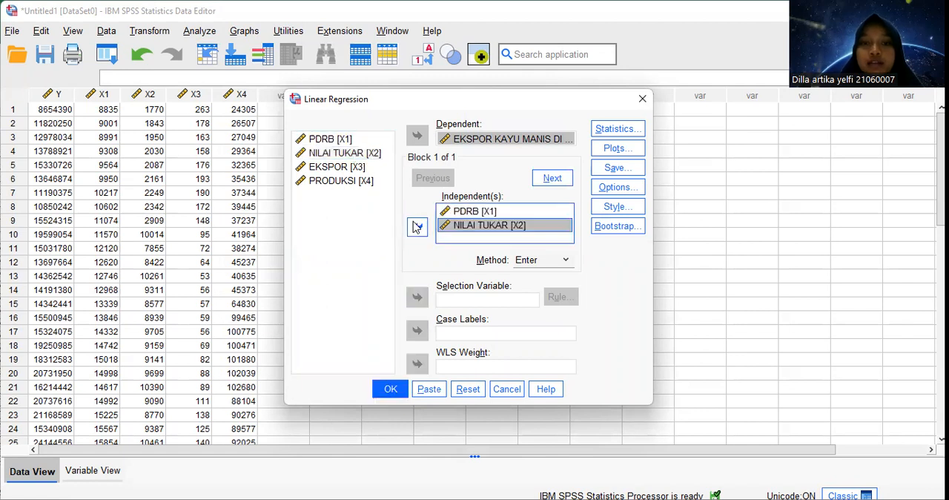
click(355, 168)
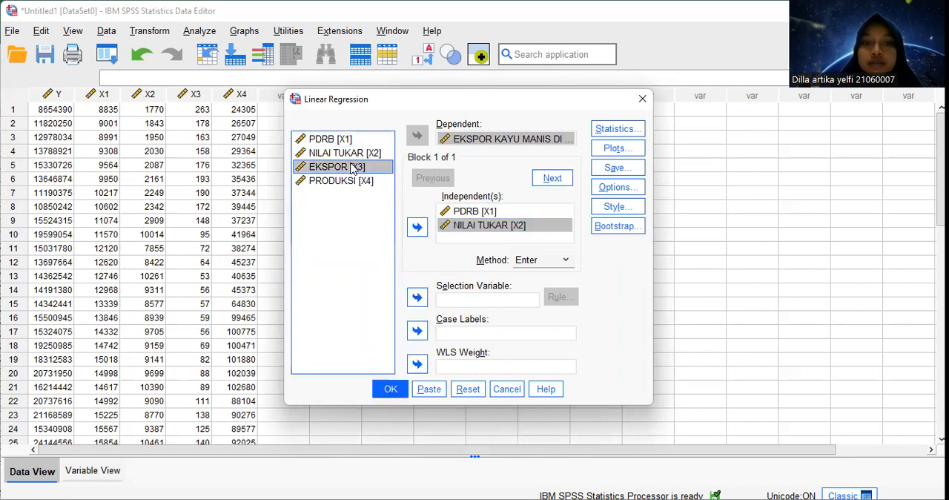
click(417, 226)
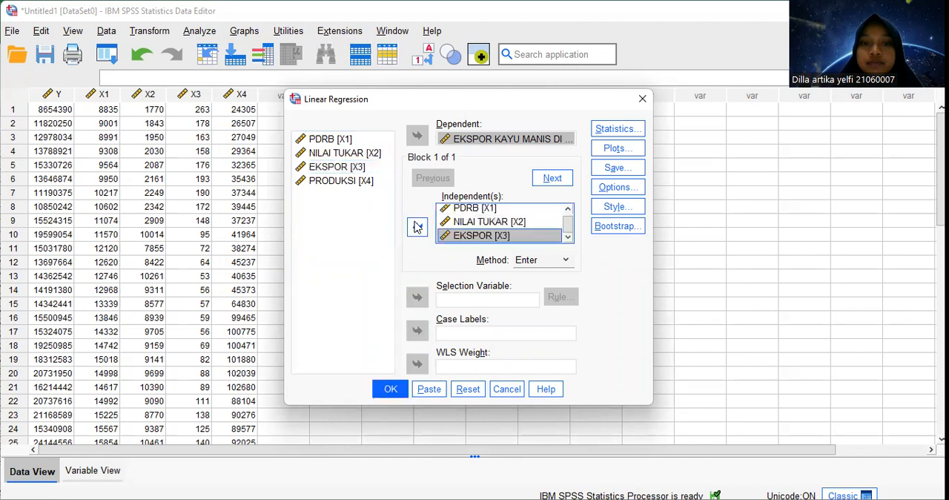
click(366, 181)
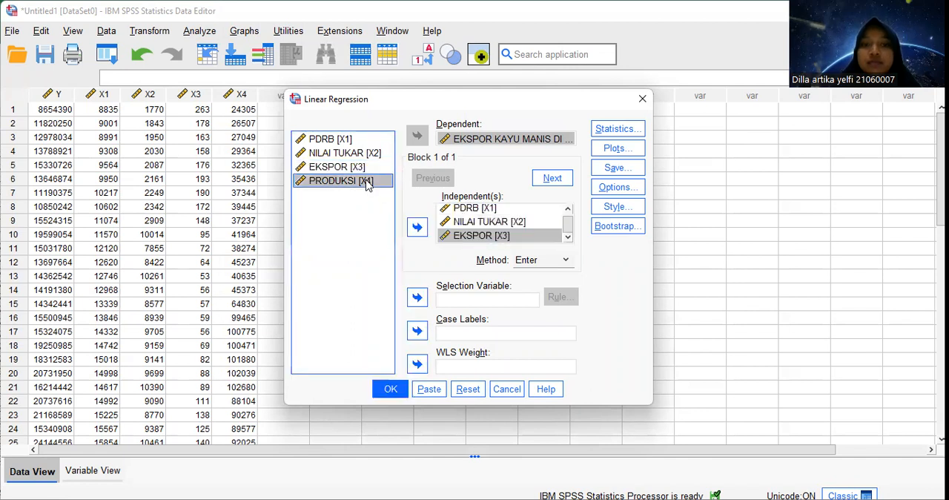
click(419, 229)
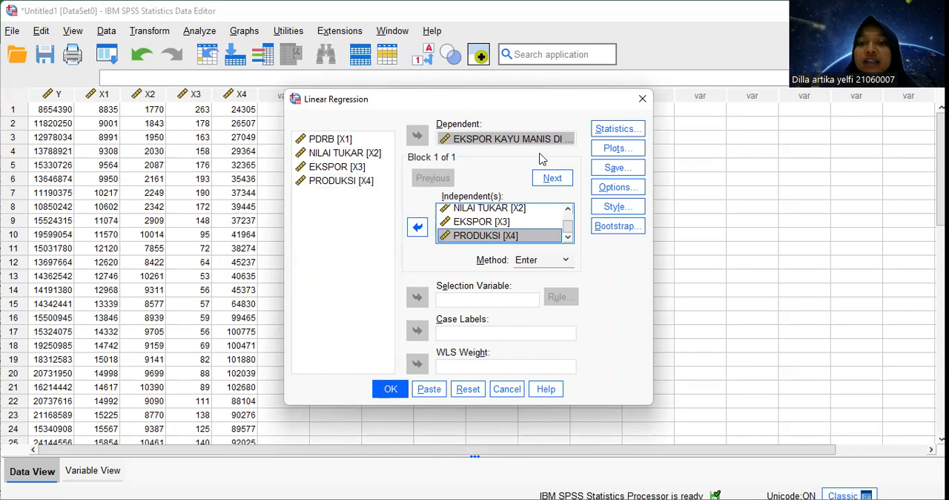
Include Model fit, Part and partial correlations, Durbin-Watson and Casewise diagnostics in the regression statistics
click(601, 131)
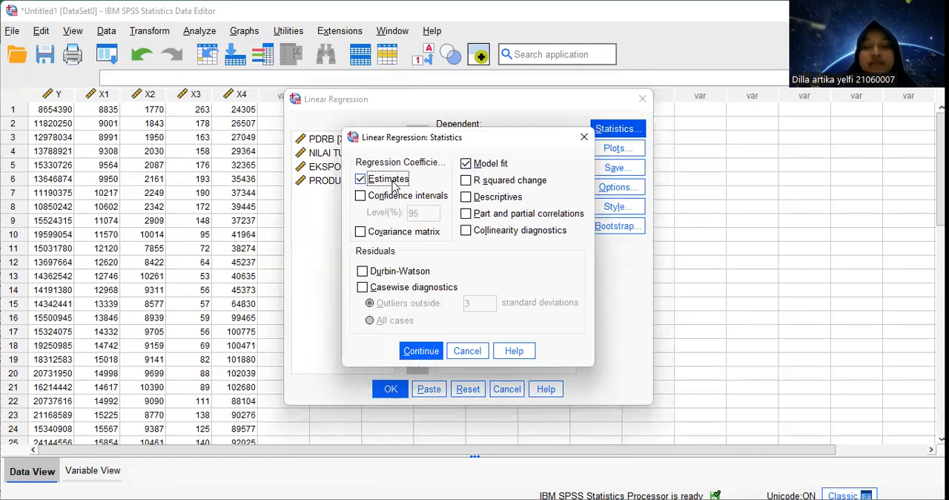
click(465, 163)
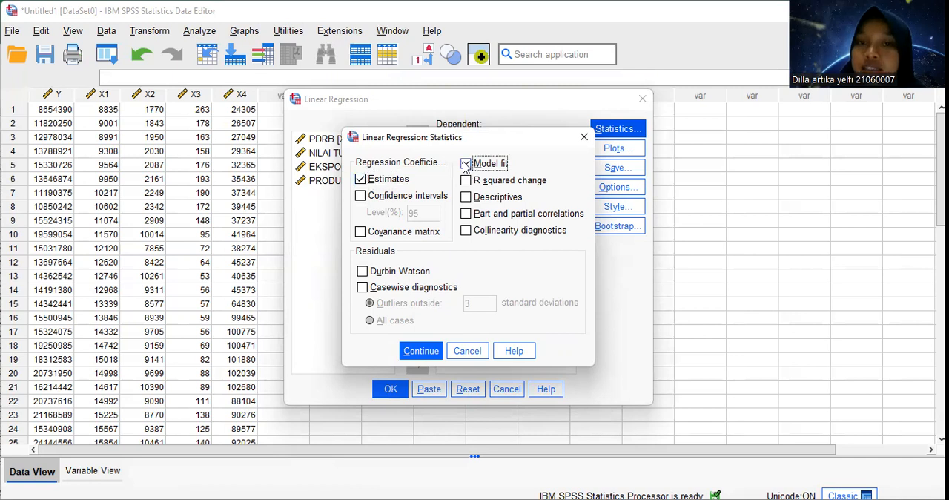
click(465, 164)
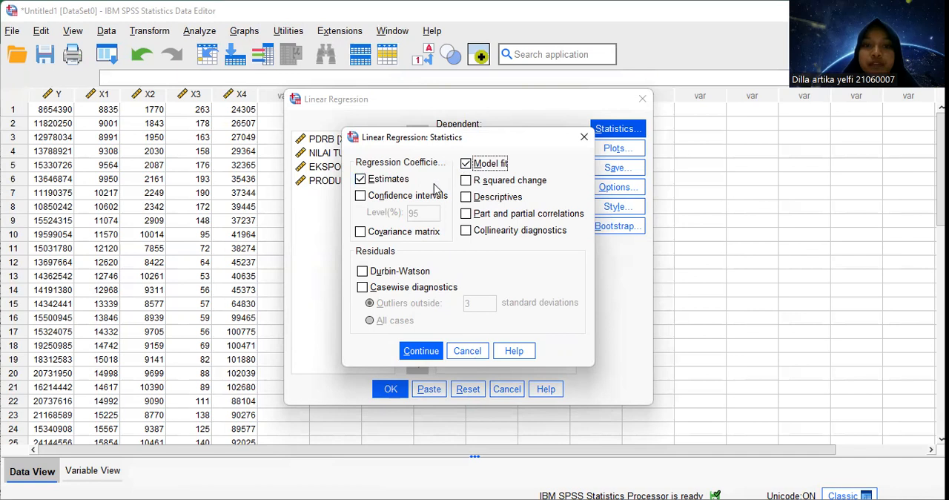
click(465, 215)
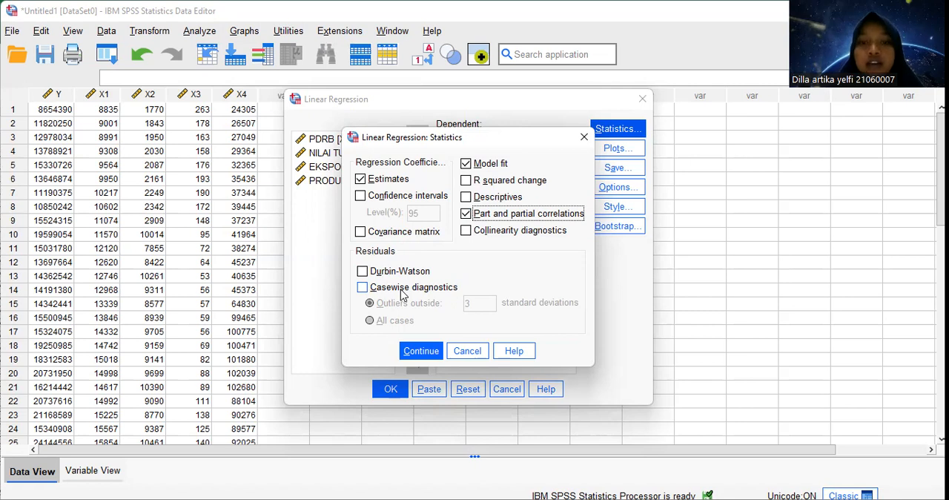
click(386, 271)
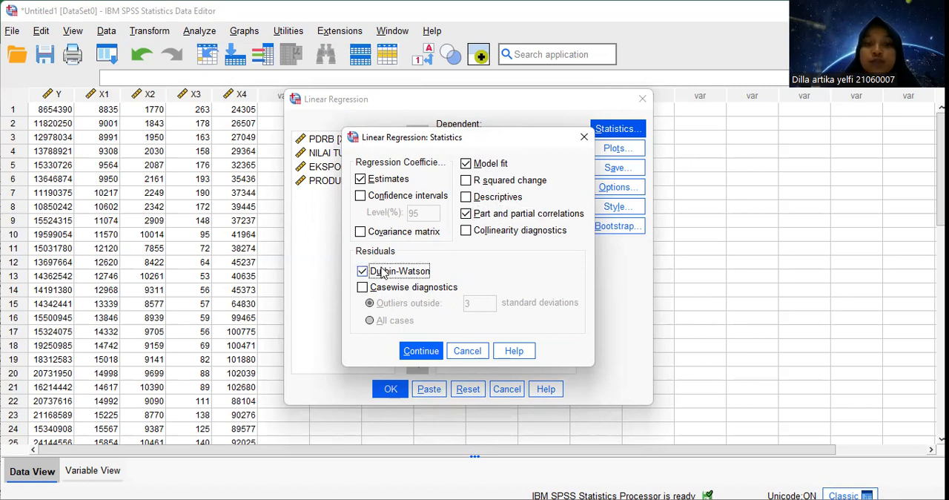
click(388, 289)
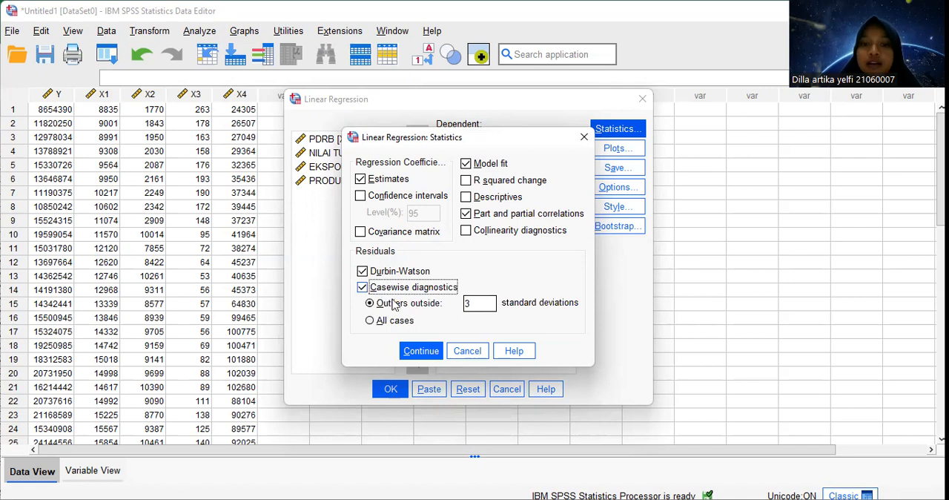
click(413, 355)
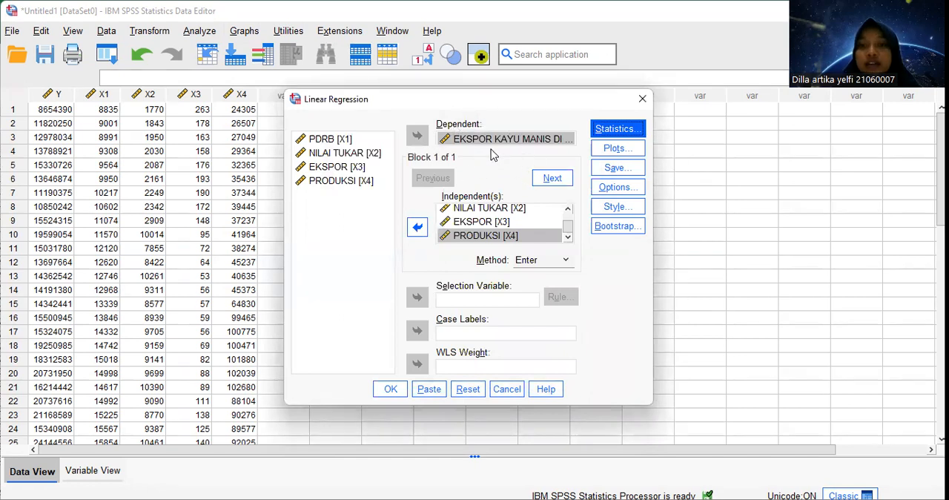
Define a regression residual scatterplot with *SRESID on the Y axis and *ZPRED on the X axis
click(608, 152)
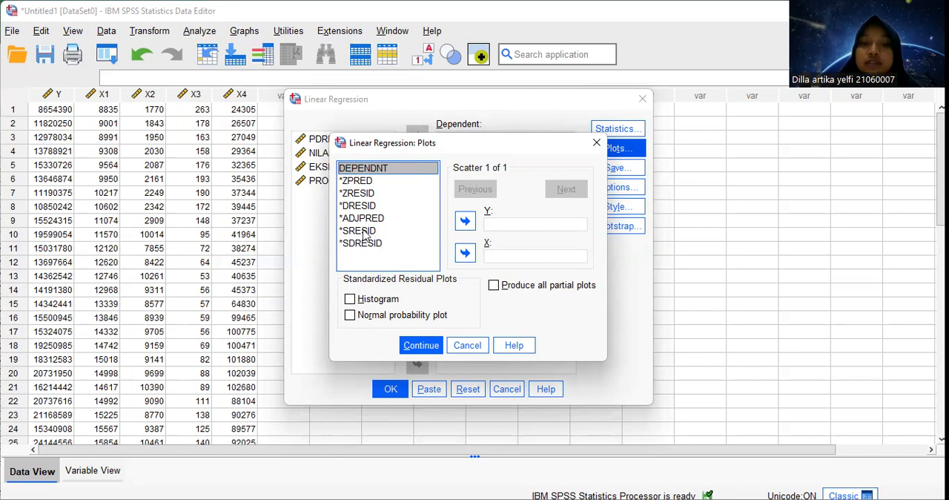
click(364, 233)
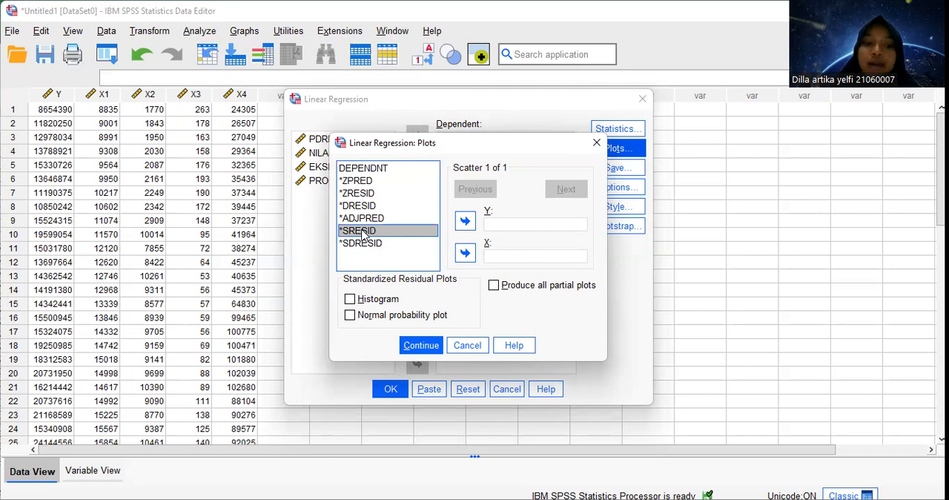
click(465, 221)
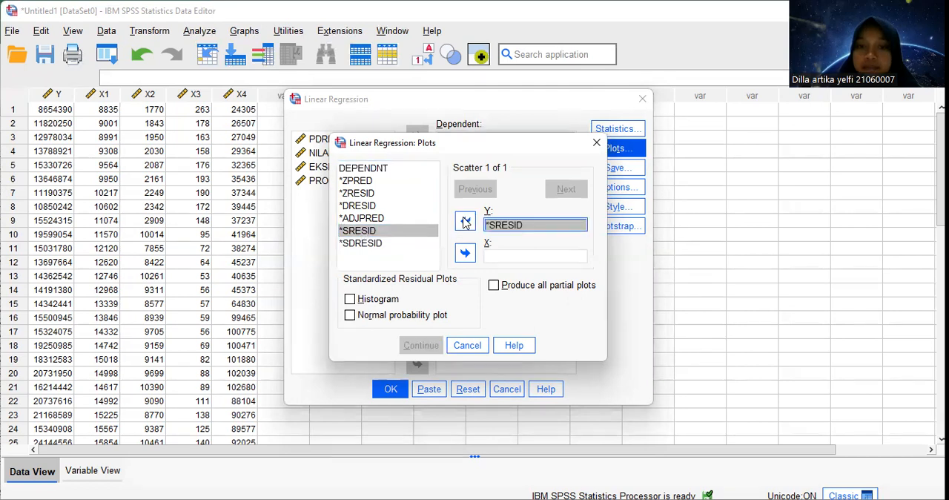
click(357, 182)
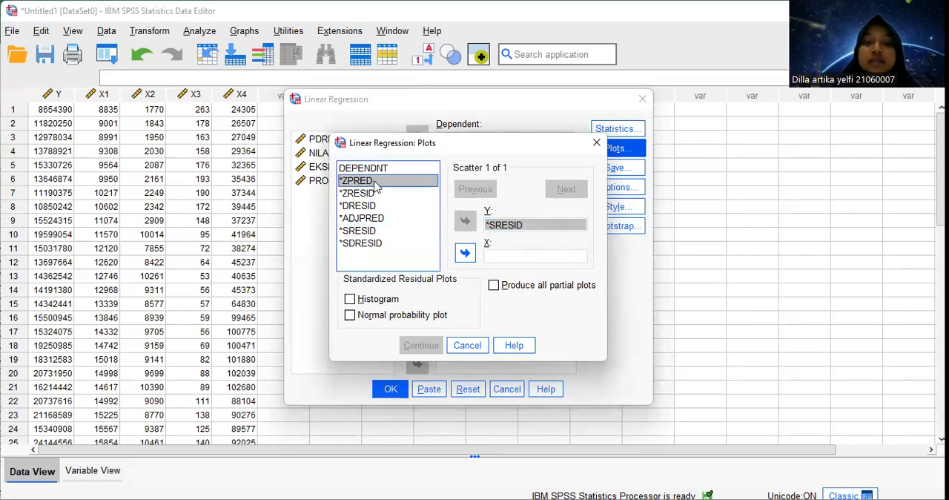
click(468, 259)
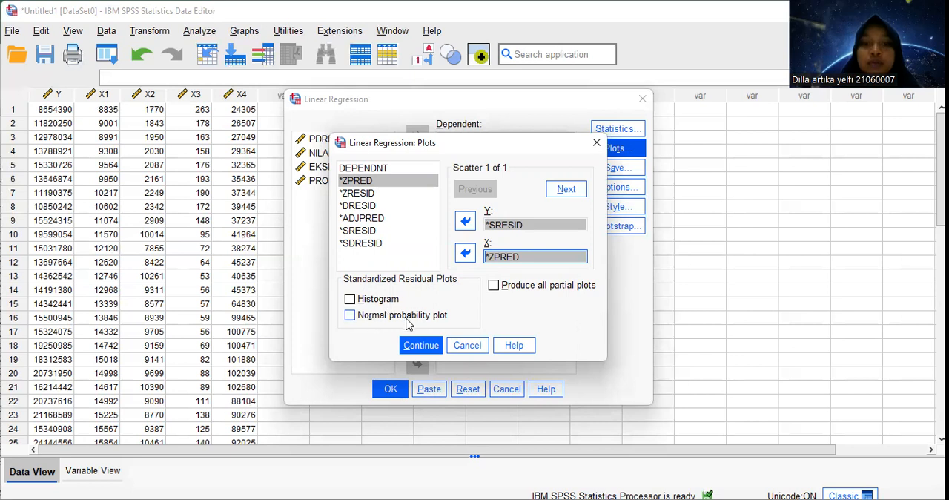
Add the histogram and normal probability plot of standardized residuals, and run the linear regression
click(370, 300)
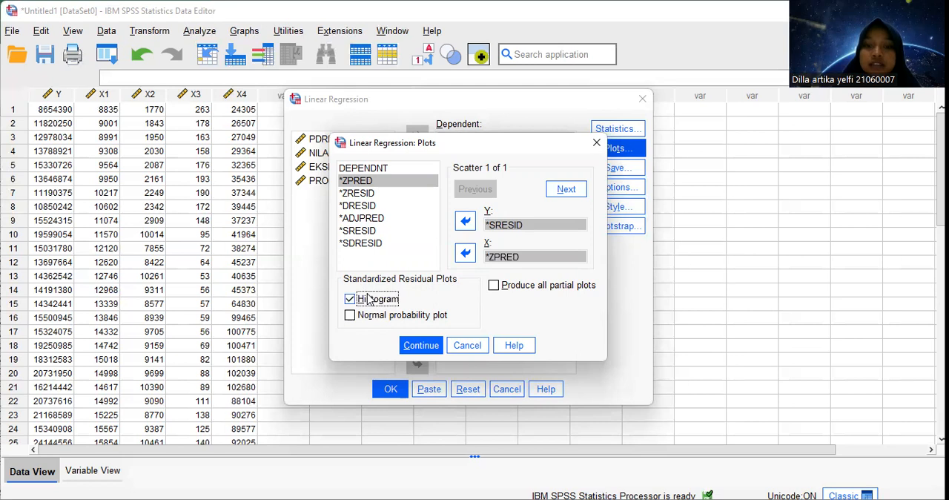
click(381, 318)
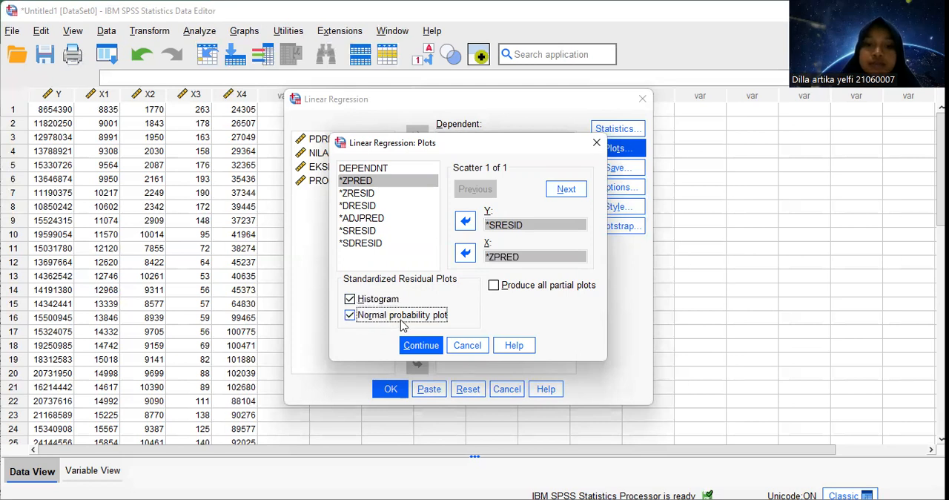
click(416, 347)
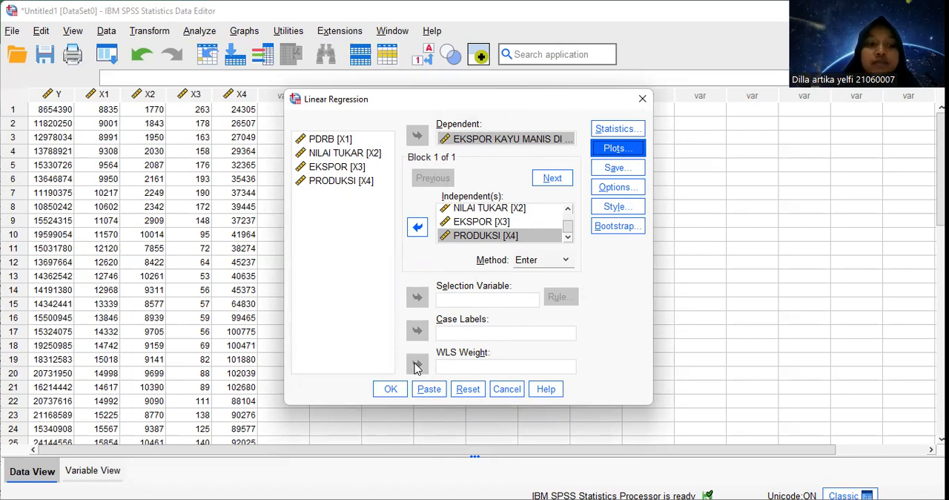
click(387, 391)
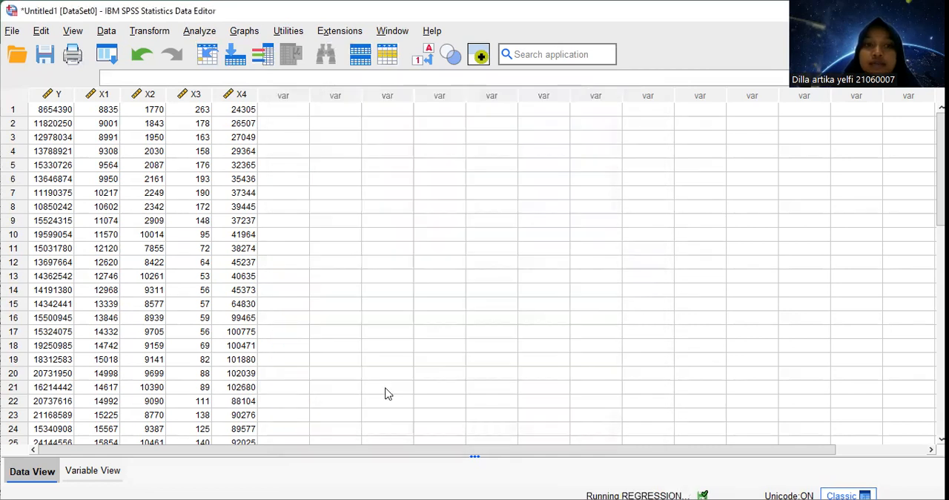